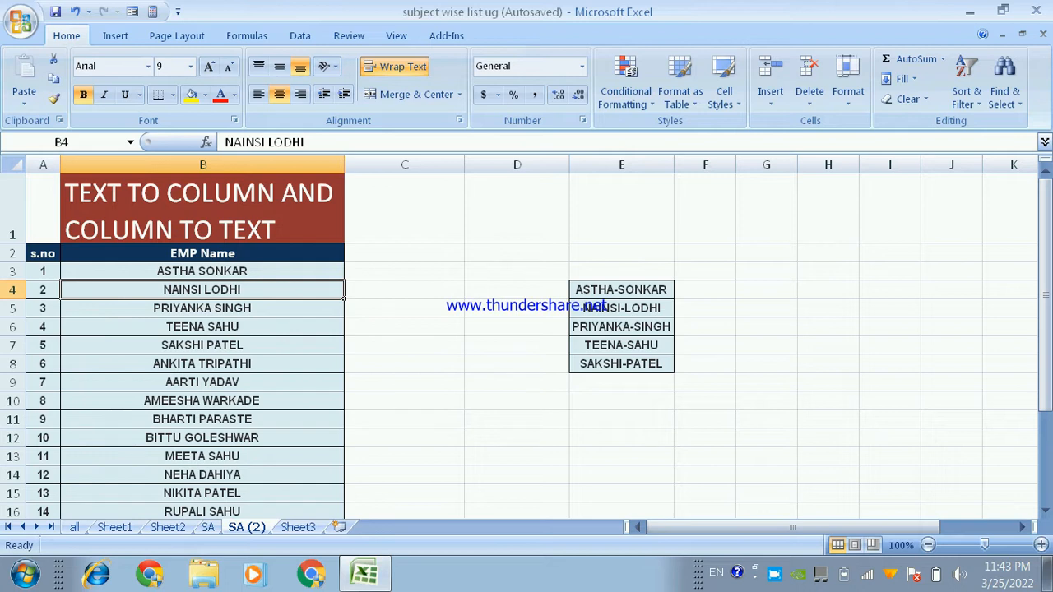
# Step: Start a Text to Columns conversion of the employee names in B3:B25, using the Delimited data type
pyautogui.click(517, 272)
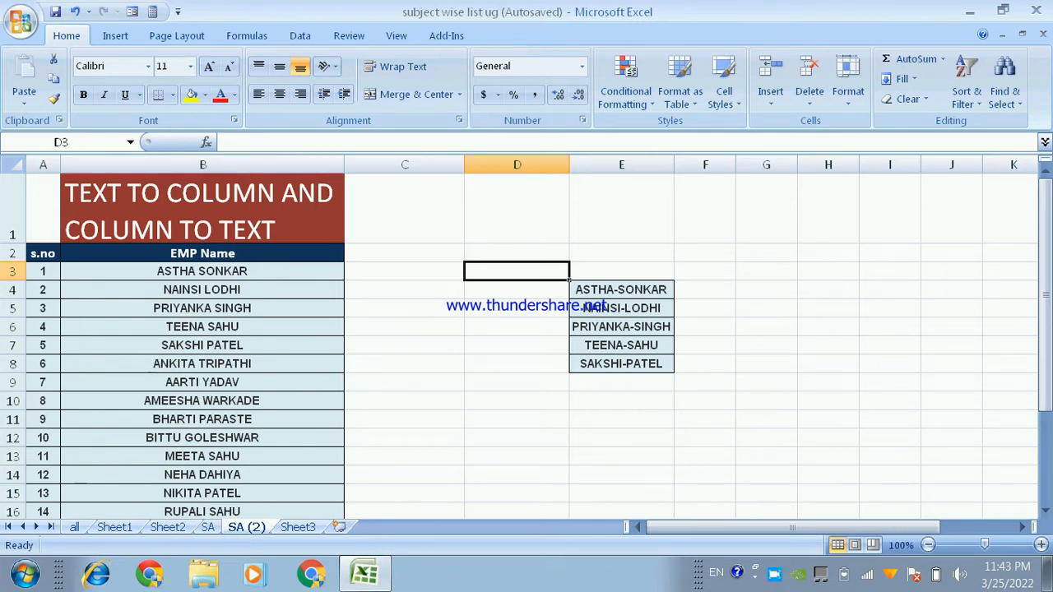
pyautogui.click(404, 271)
pyautogui.click(202, 272)
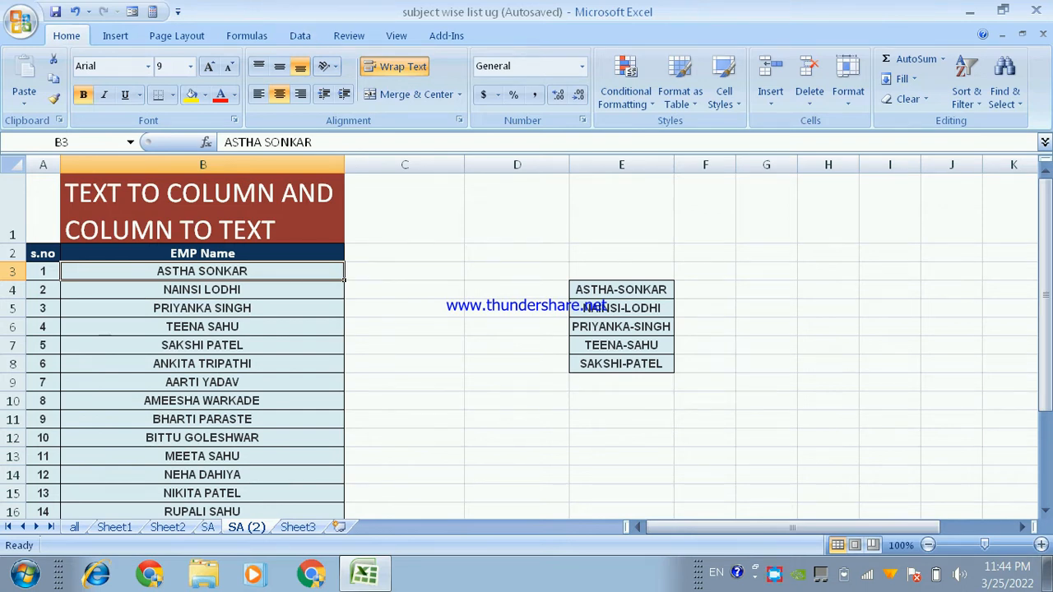
pyautogui.moveTo(247, 272); pyautogui.dragTo(339, 502)
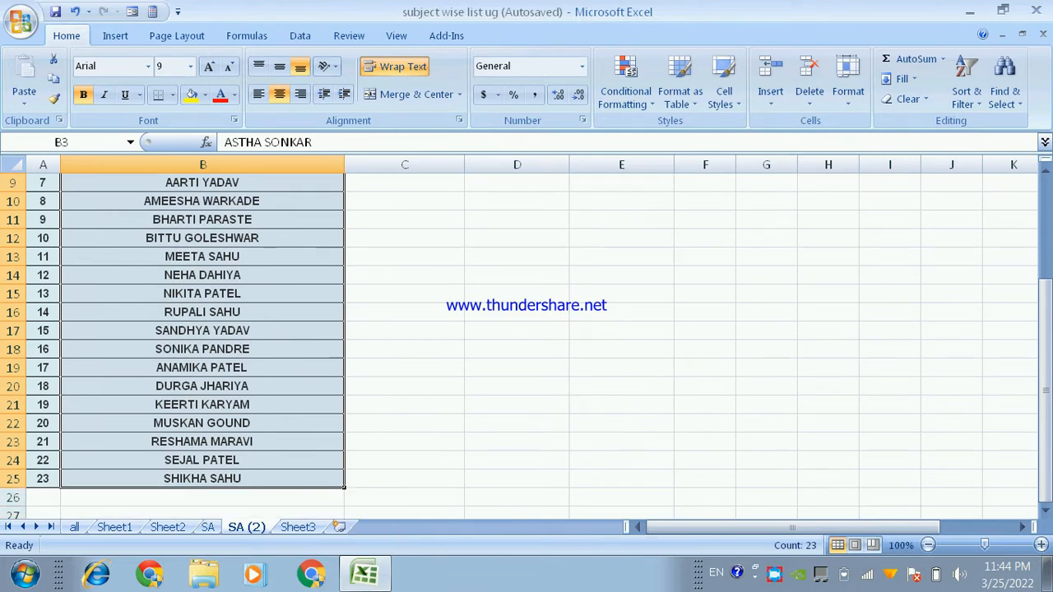
pyautogui.scroll(2, 339, 502)
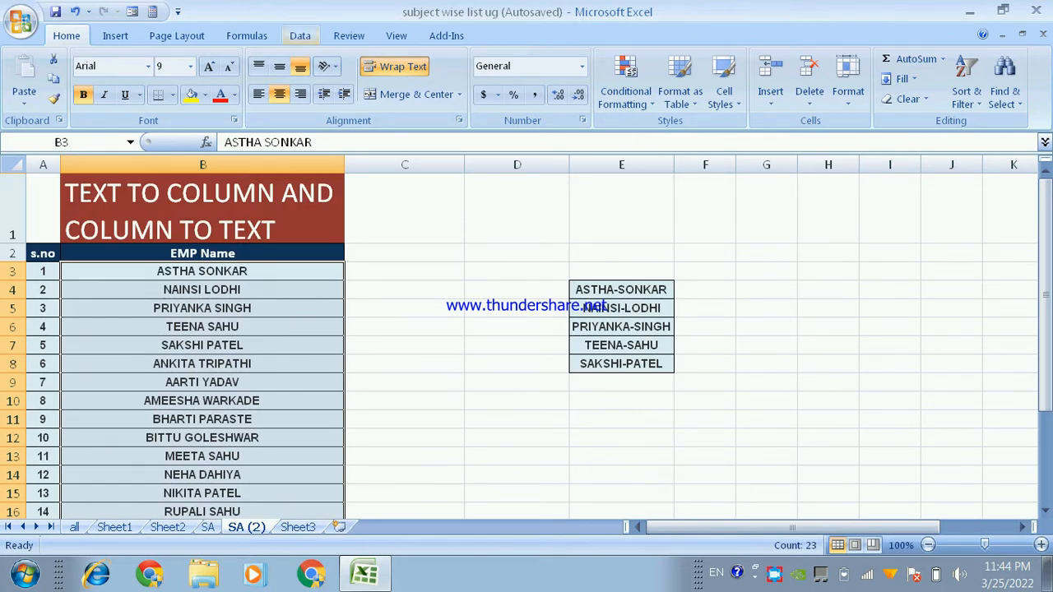
pyautogui.click(300, 35)
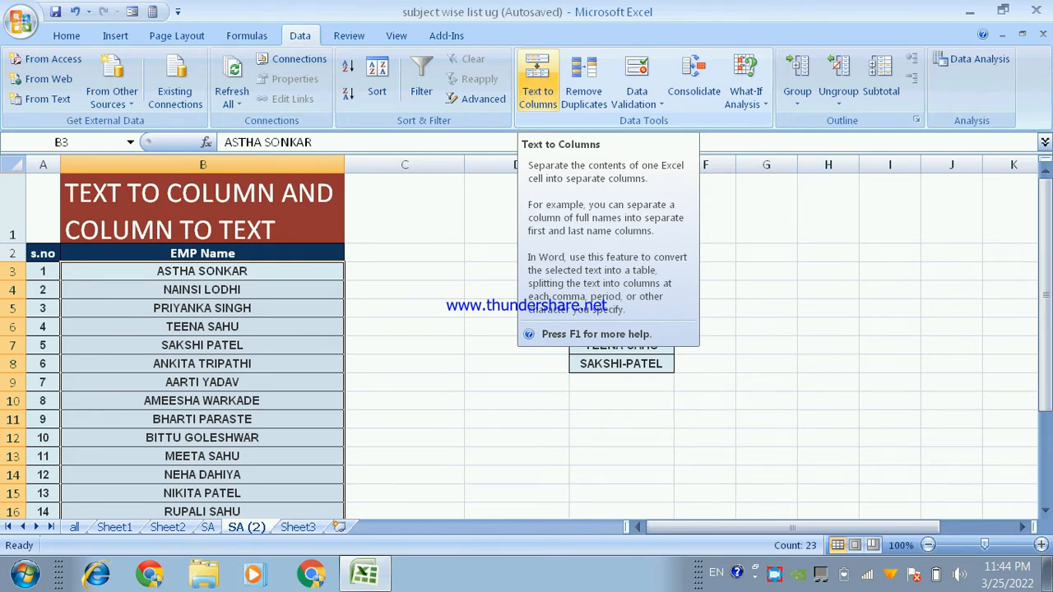
pyautogui.click(537, 80)
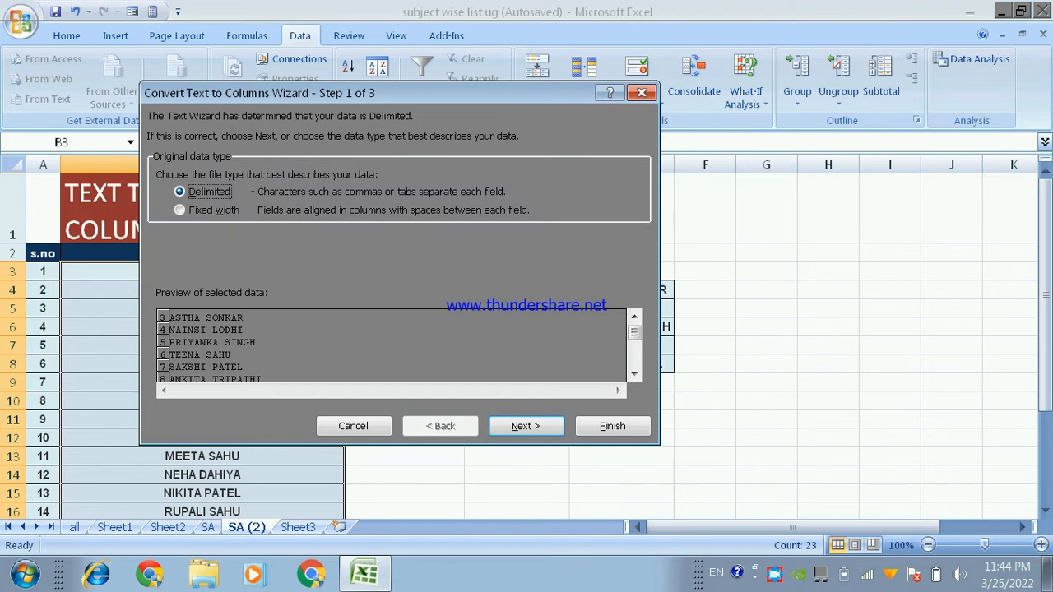
pyautogui.moveTo(263, 93); pyautogui.dragTo(598, 61)
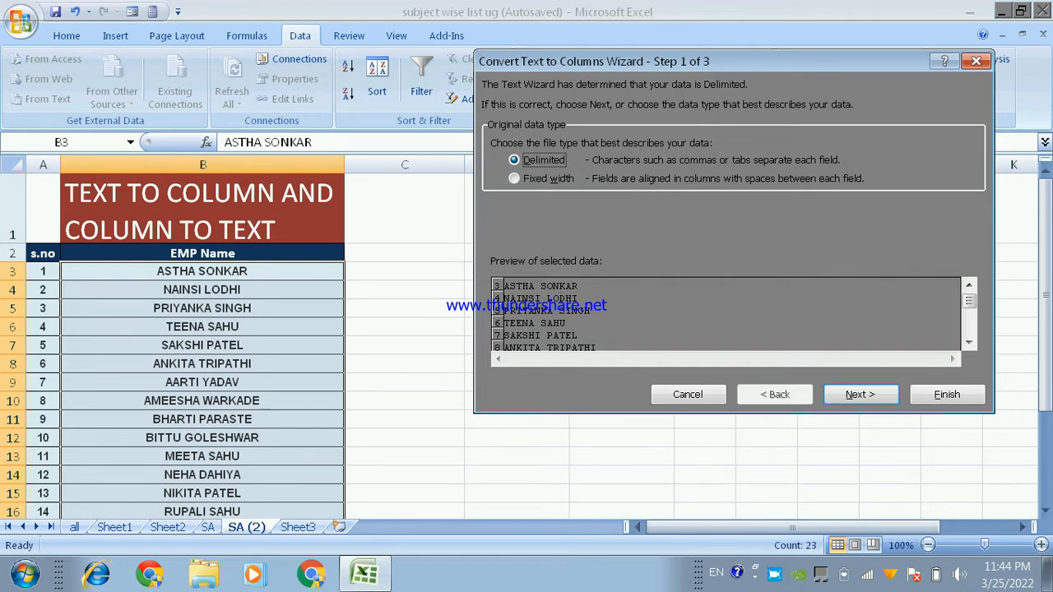
pyautogui.click(861, 394)
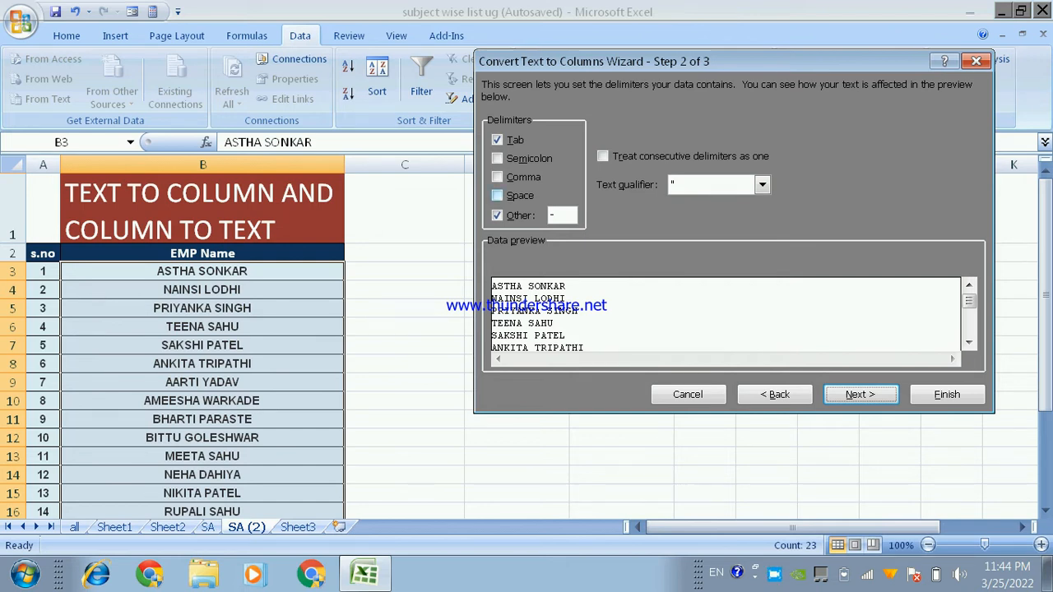
# Step: Set Space as a delimiter for the employee names and turn off the custom Other delimiter
pyautogui.click(497, 195)
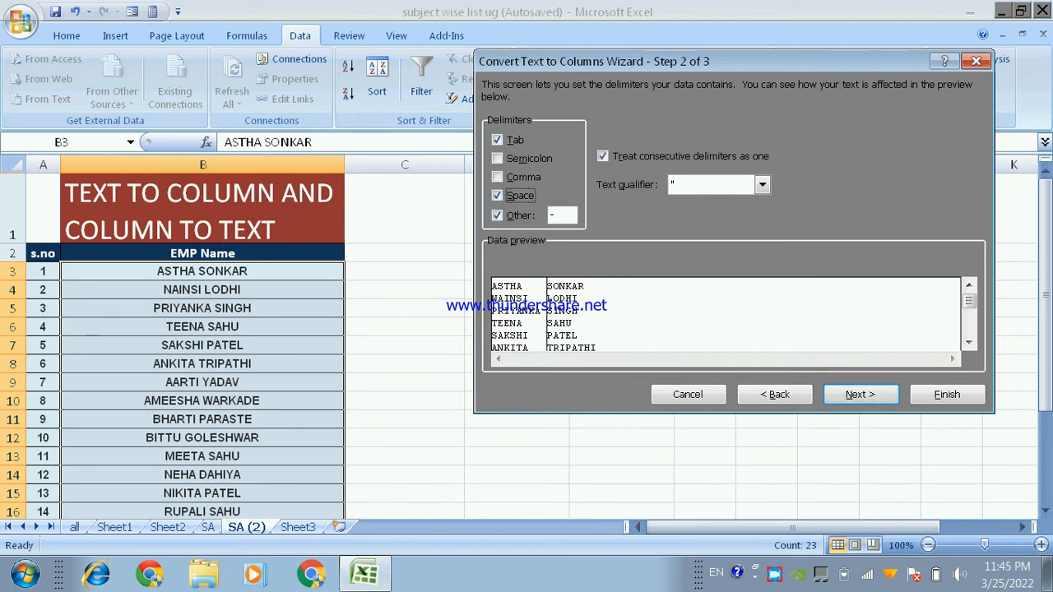
pyautogui.click(497, 216)
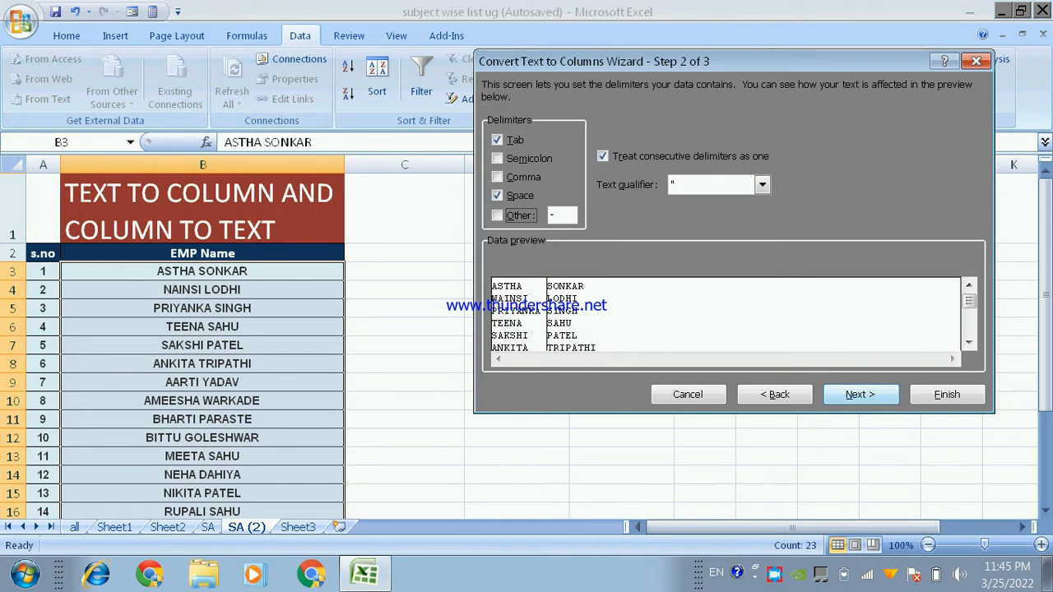
pyautogui.click(861, 395)
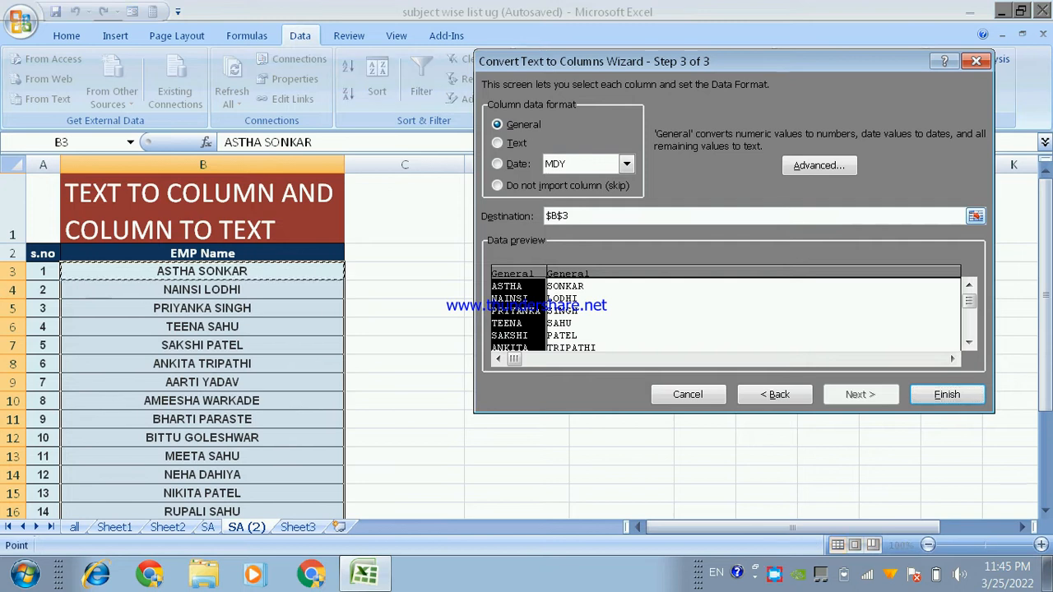
# Step: Set the destination of the split employee names to cell C3 and finish the conversion
pyautogui.moveTo(571, 216); pyautogui.dragTo(546, 216)
pyautogui.press('BackSpace')
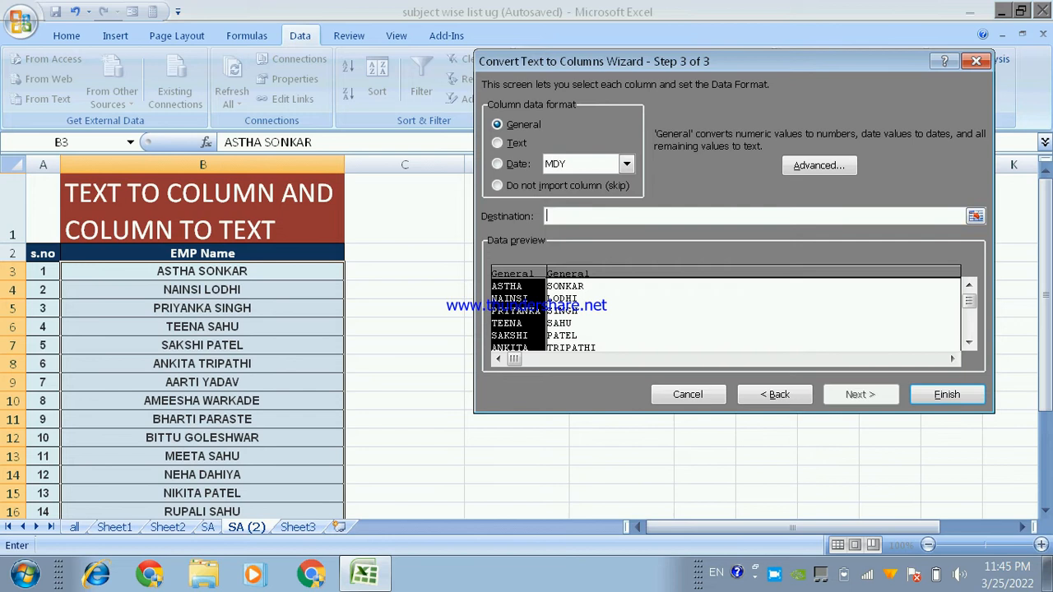
pyautogui.click(404, 271)
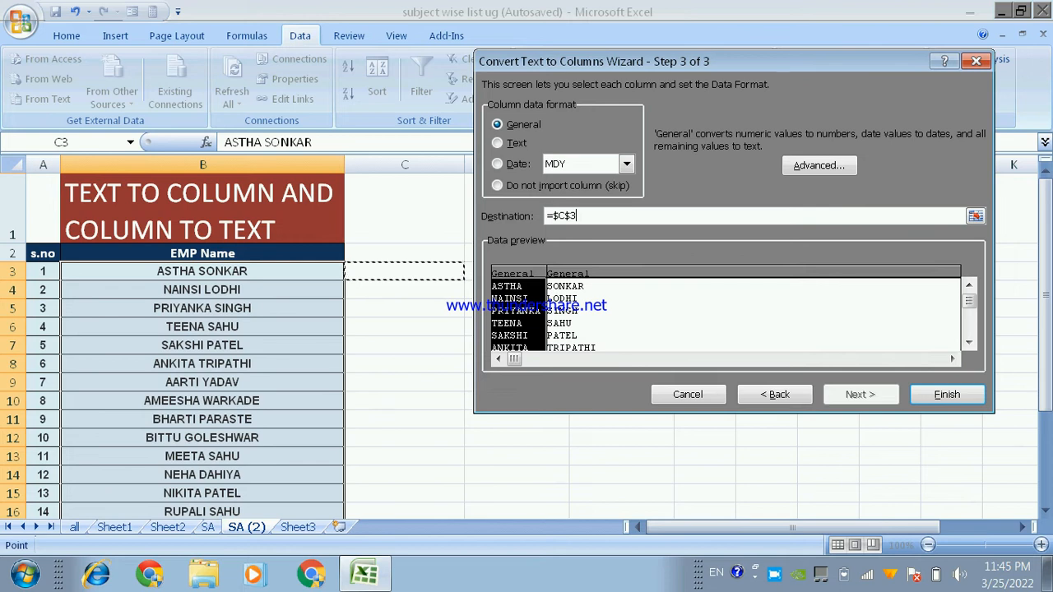
pyautogui.press('Return')
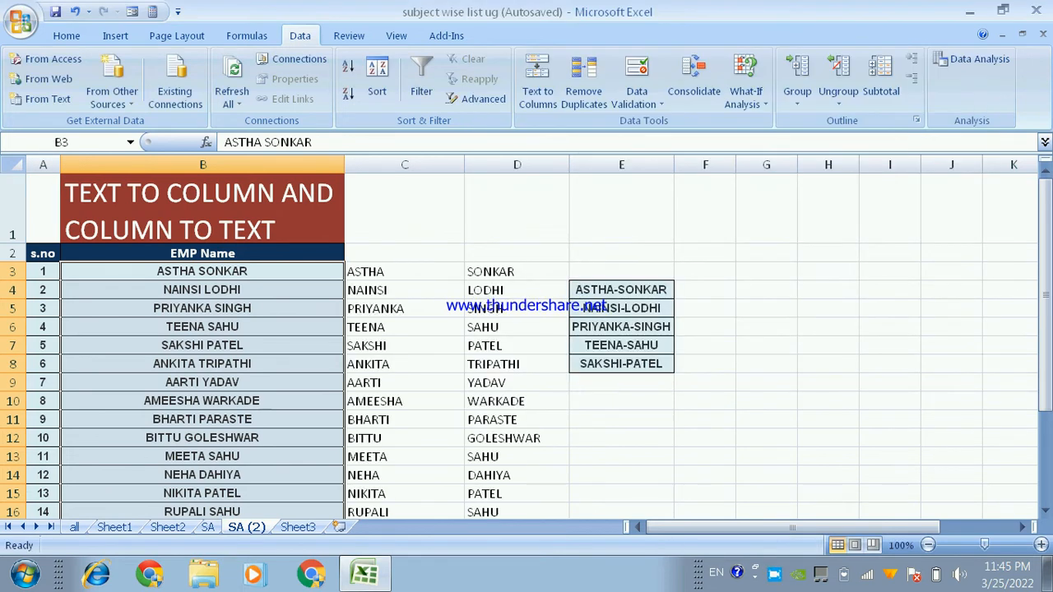
pyautogui.scroll(-4, 527, 329)
pyautogui.scroll(1, 527, 329)
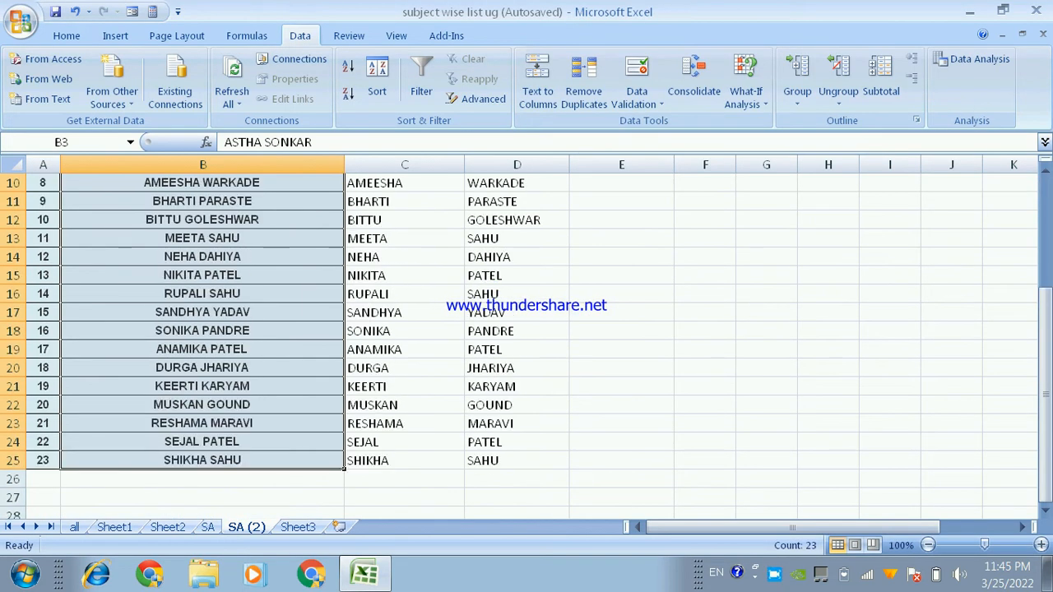
pyautogui.scroll(3, 527, 329)
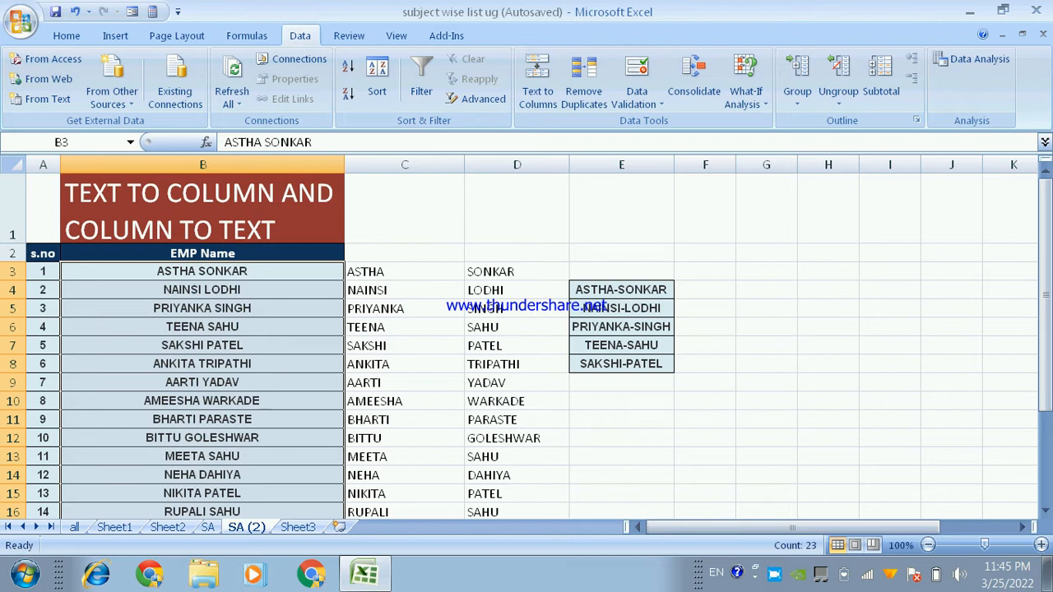
# Step: Widen column F and start a delimited Text to Columns conversion of the hyphenated names in E4:E8
pyautogui.moveTo(736, 164); pyautogui.dragTo(821, 164)
pyautogui.click(747, 290)
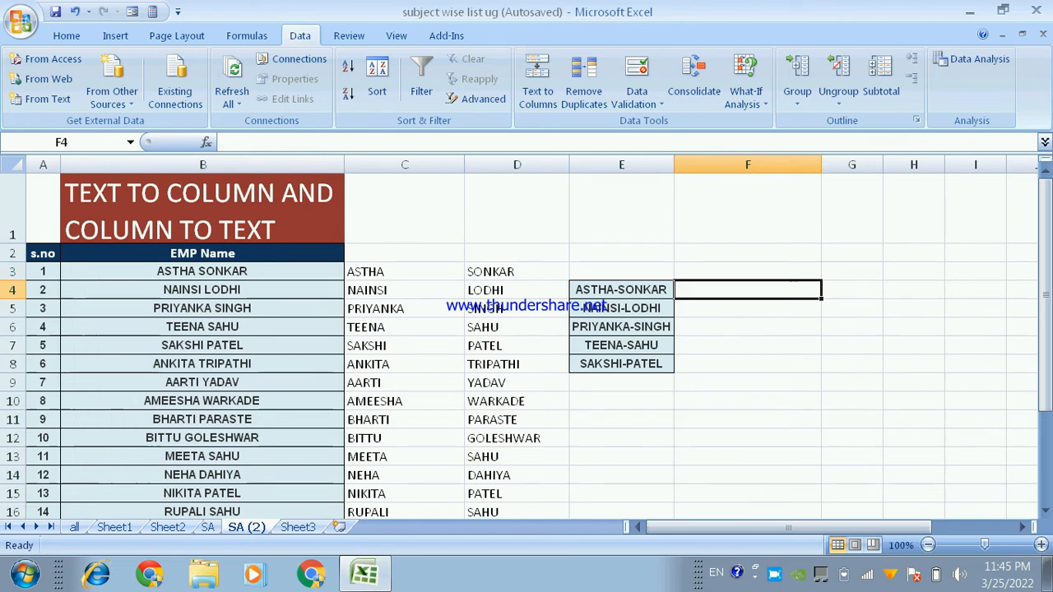
pyautogui.moveTo(621, 290); pyautogui.dragTo(622, 364)
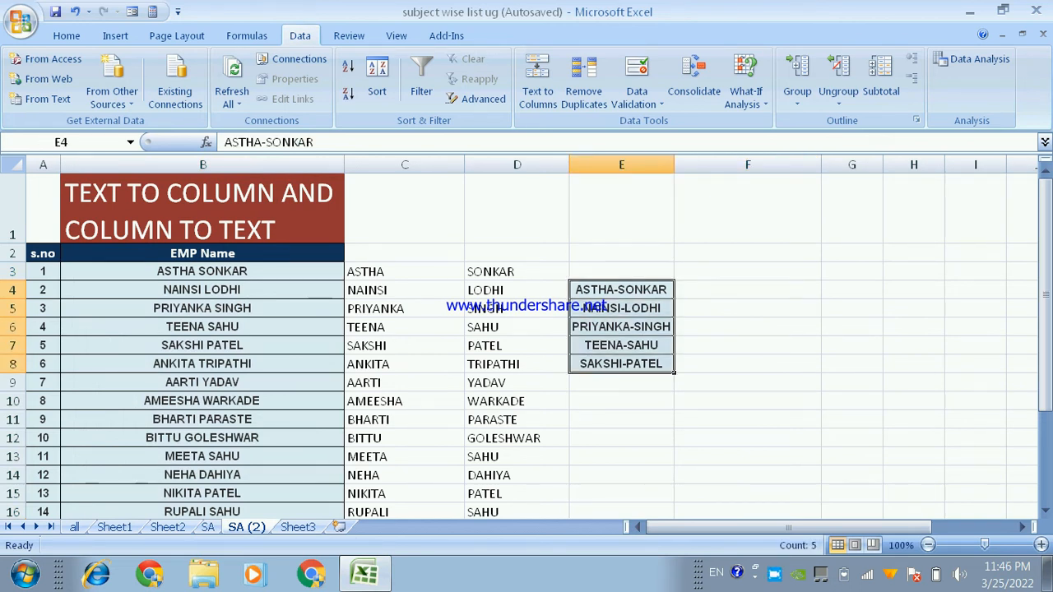
pyautogui.click(537, 82)
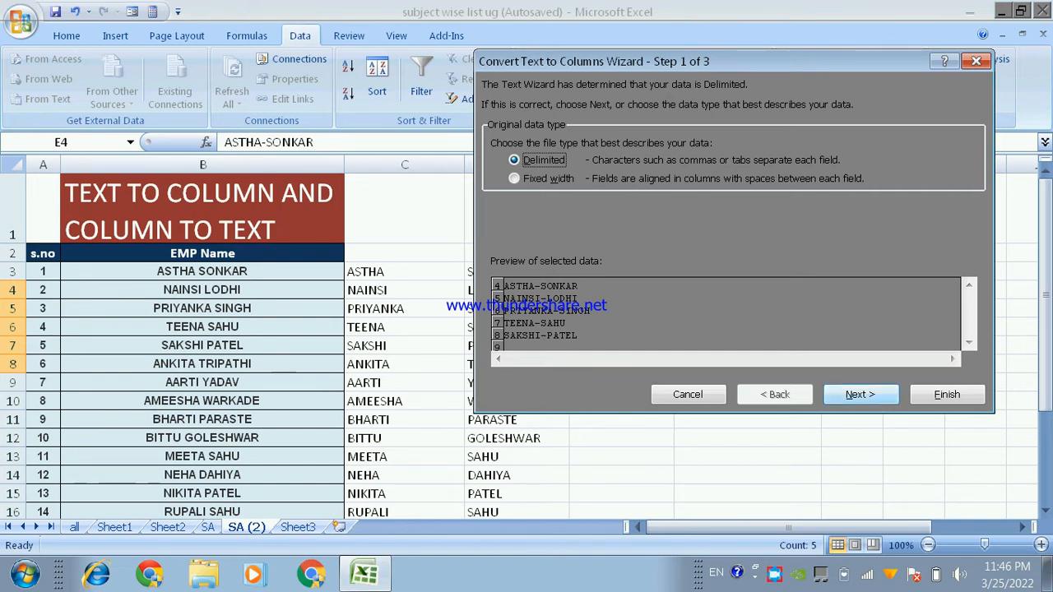
pyautogui.press('Return')
# Step: Turn off the Space delimiter and use a hyphen (-) as the custom Other delimiter for the names
pyautogui.click(497, 196)
pyautogui.moveTo(659, 61); pyautogui.dragTo(552, 346)
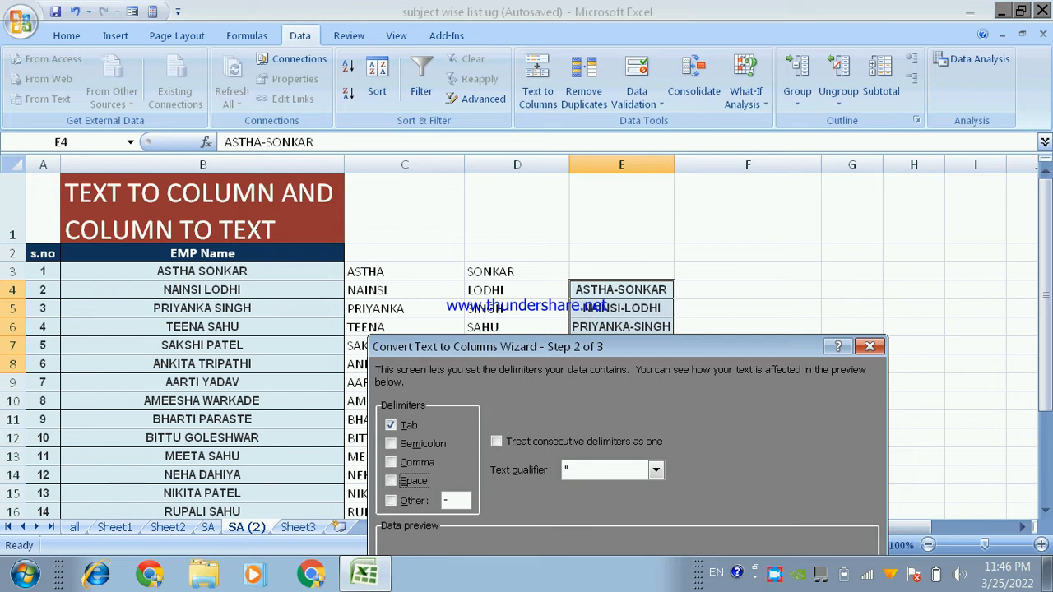
pyautogui.moveTo(551, 346); pyautogui.dragTo(515, 90)
pyautogui.click(355, 245)
pyautogui.write('-')
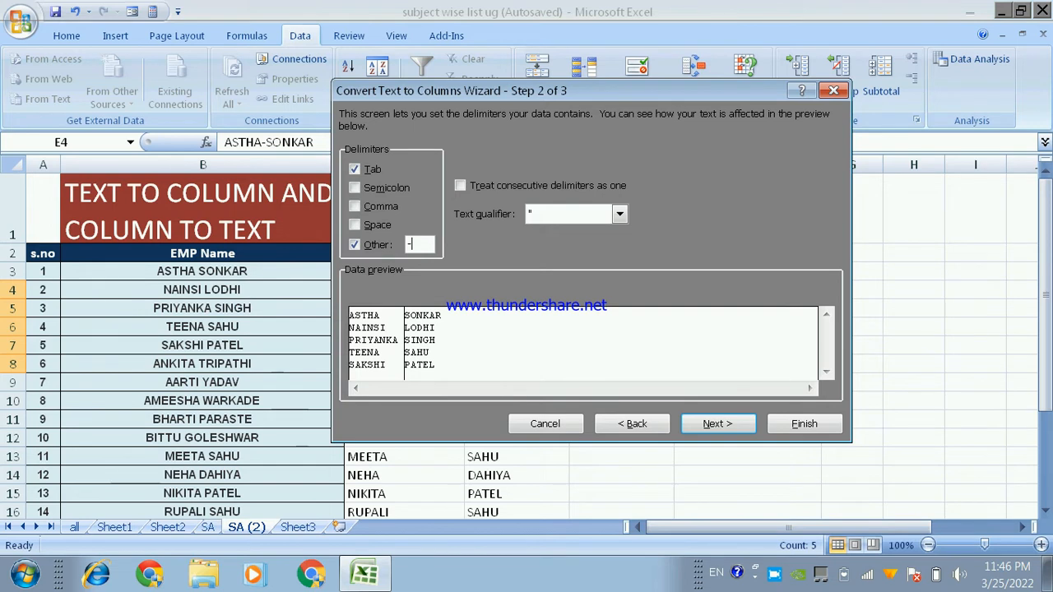
pyautogui.press('Return')
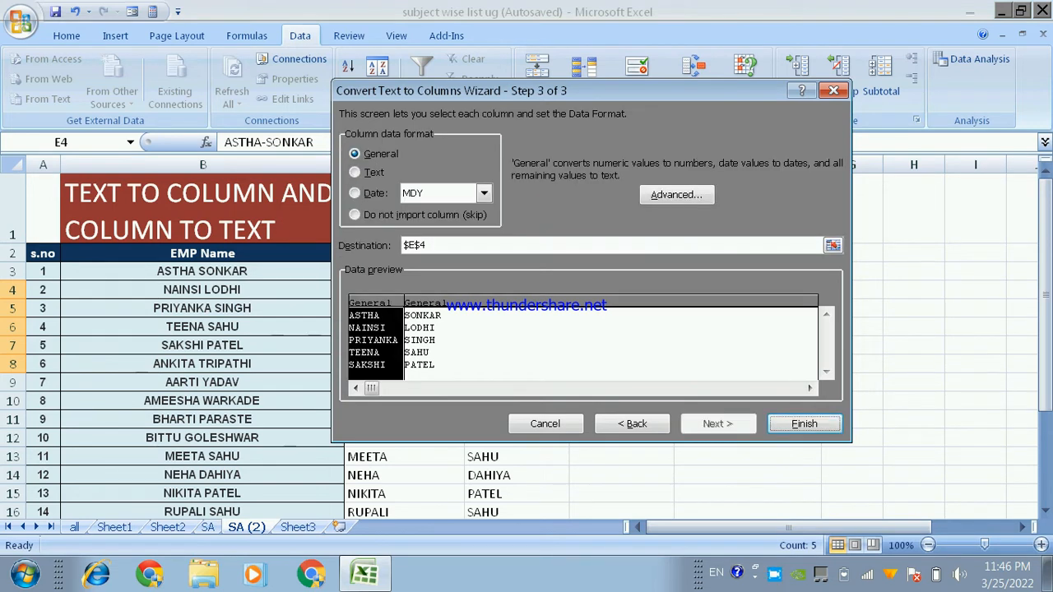
# Step: Set the destination of the split hyphenated names to cell F4 and finish the conversion
pyautogui.moveTo(576, 90); pyautogui.dragTo(335, 103)
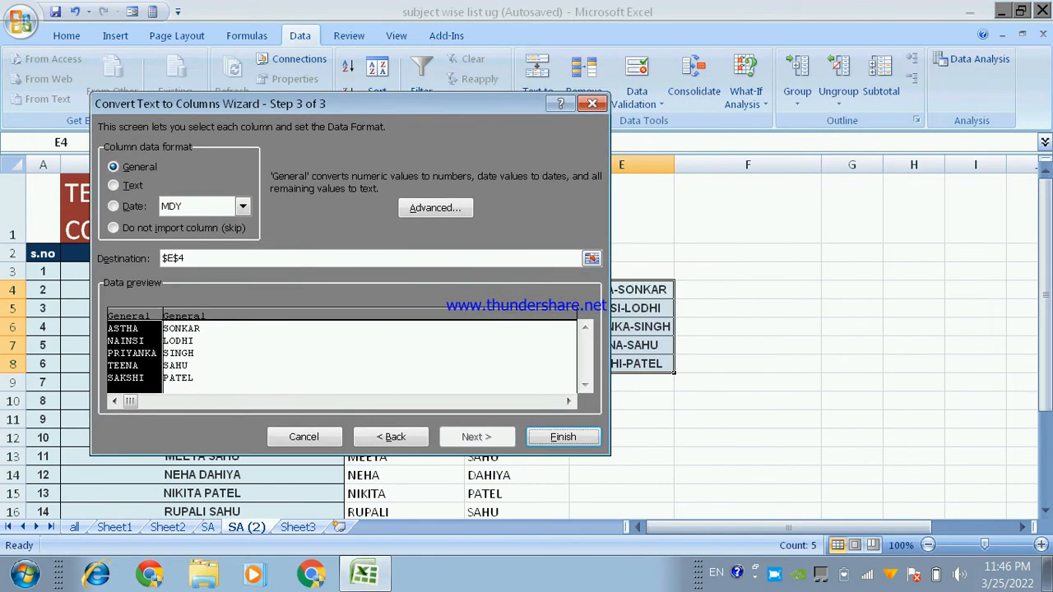
pyautogui.click(189, 258)
pyautogui.moveTo(190, 258); pyautogui.dragTo(162, 258)
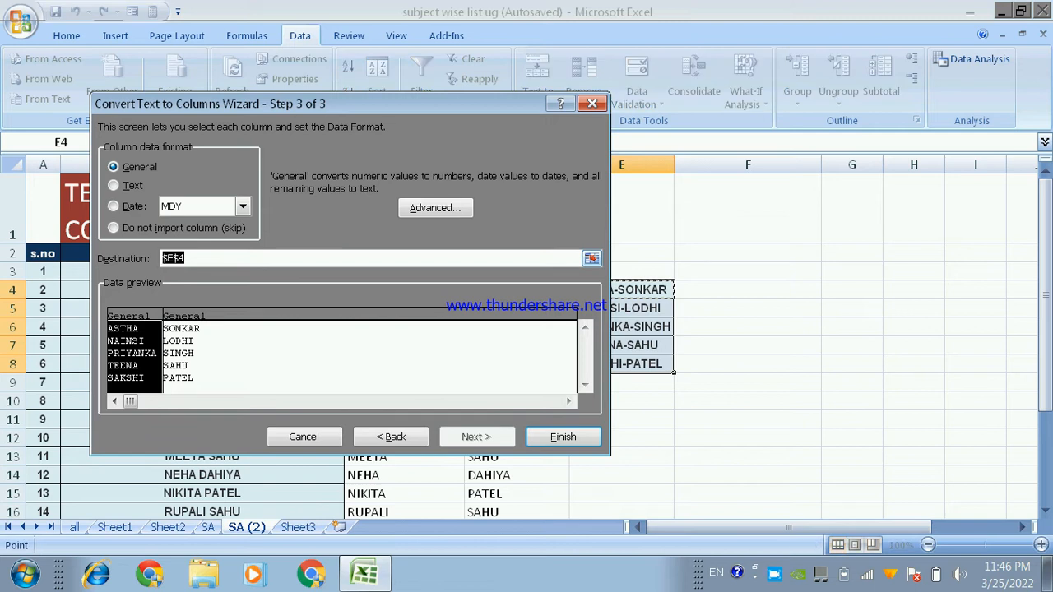
pyautogui.press('BackSpace')
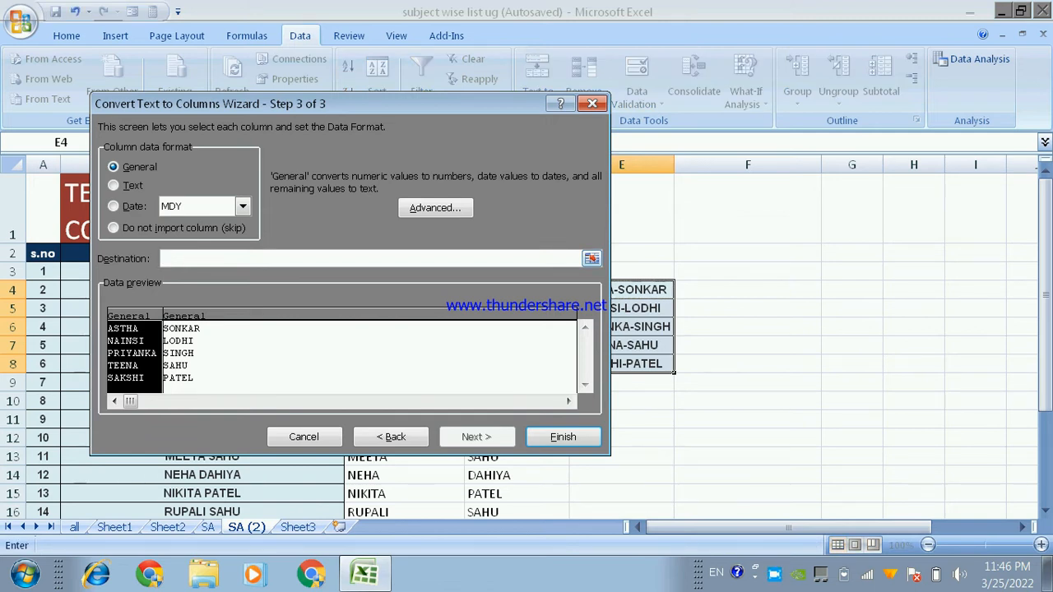
pyautogui.click(747, 289)
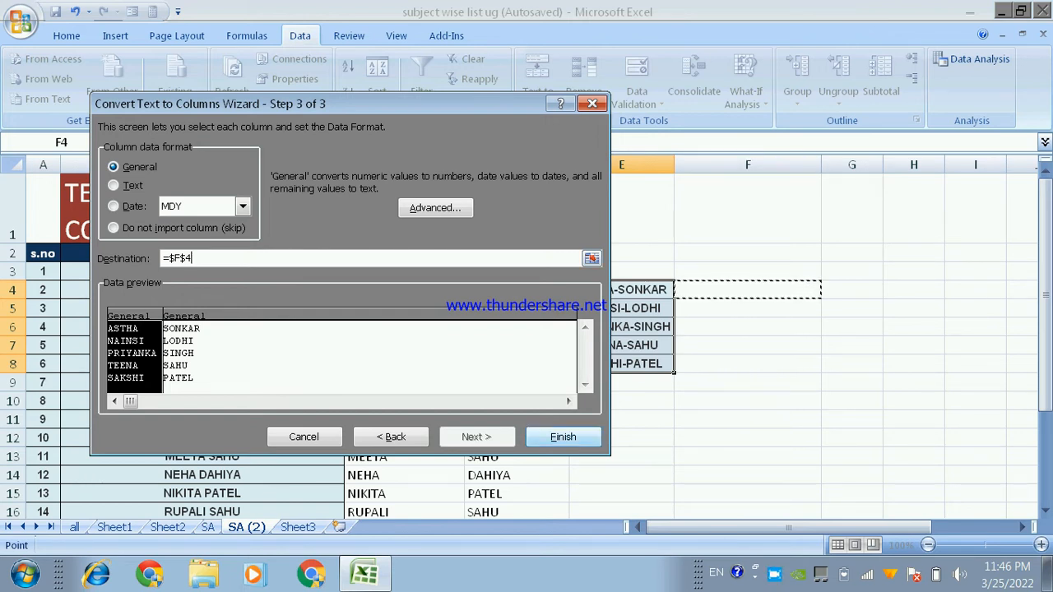
pyautogui.press('Return')
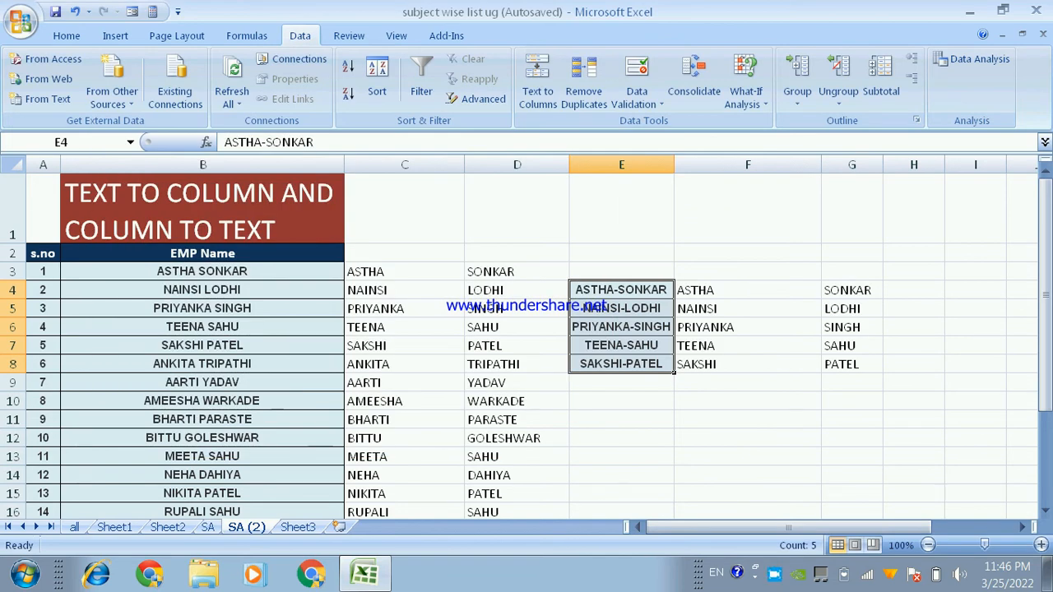
pyautogui.click(747, 290)
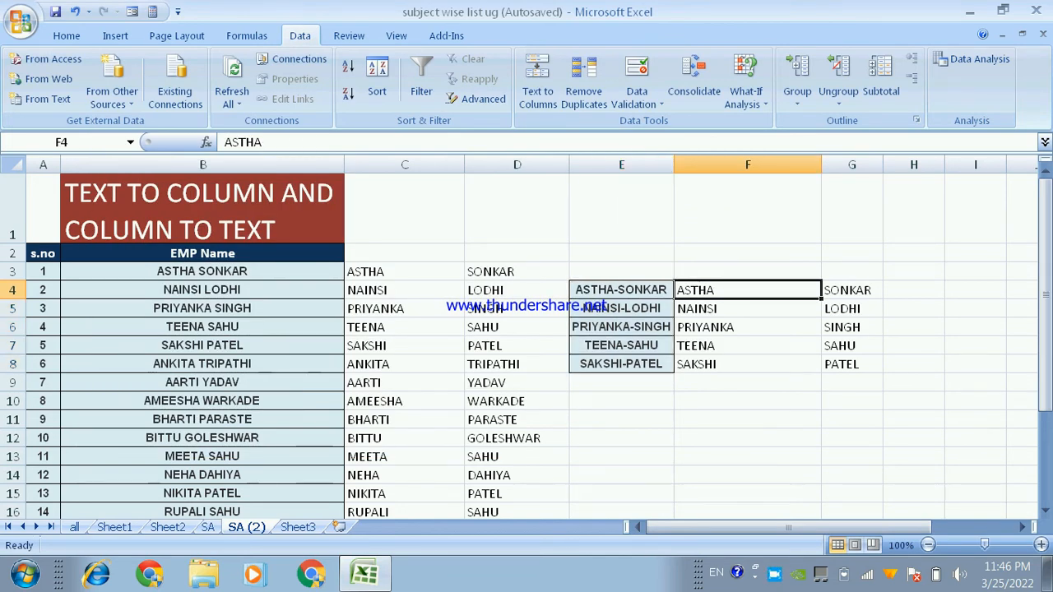
# Step: Insert a blank column before the hyphenated names in column E and widen the new column
pyautogui.click(598, 168)
pyautogui.rightClick(597, 170)
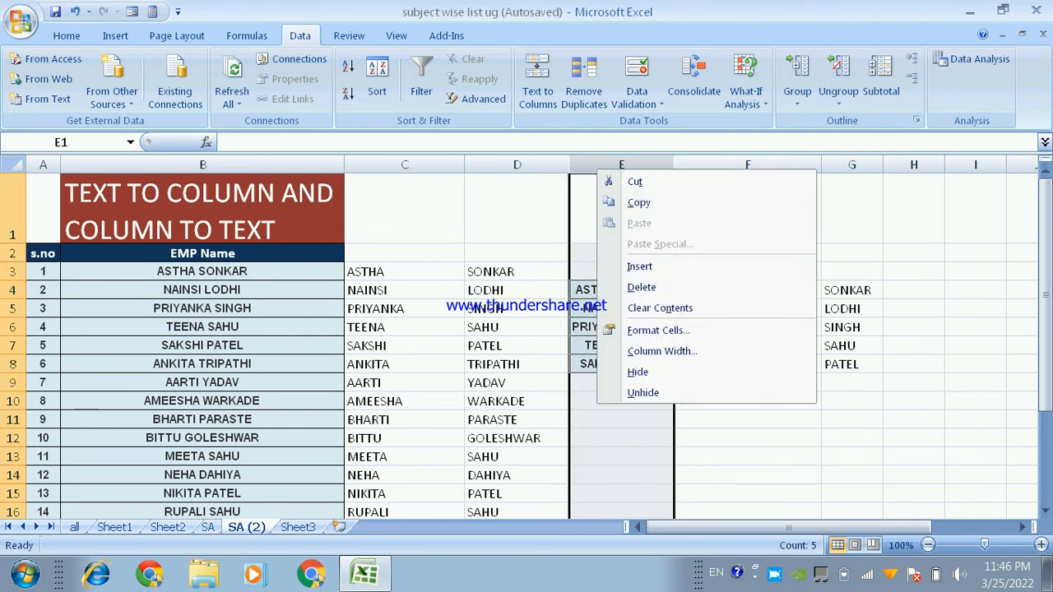
pyautogui.click(639, 266)
pyautogui.moveTo(673, 164); pyautogui.dragTo(762, 164)
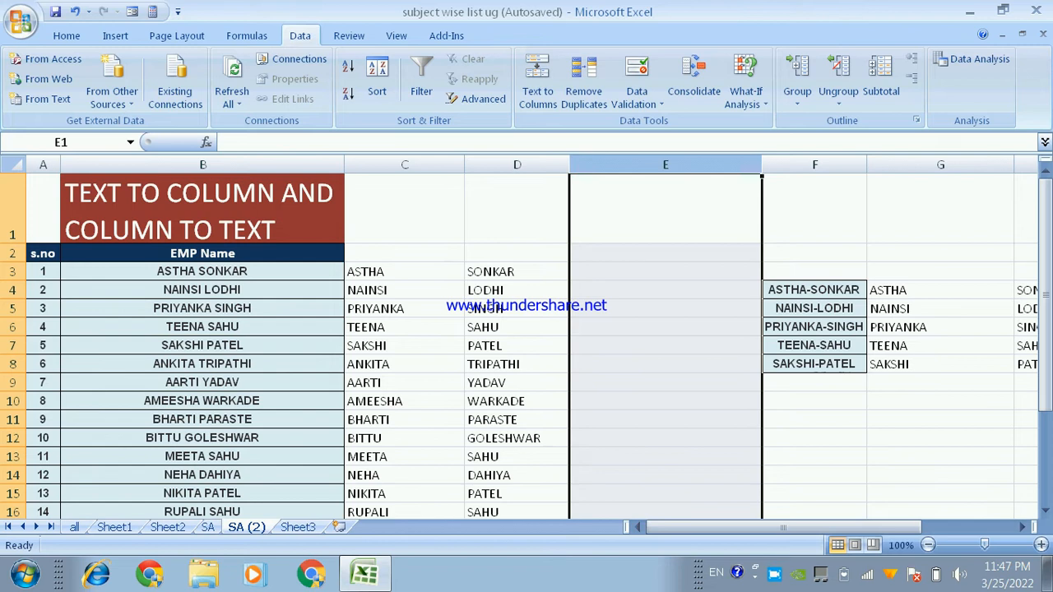
pyautogui.click(665, 252)
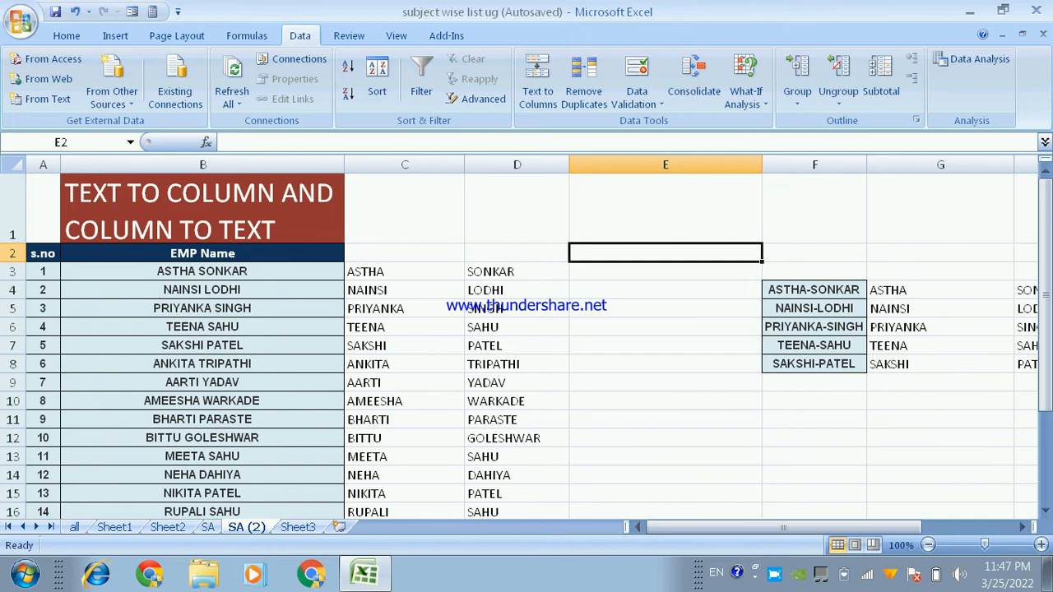
pyautogui.click(666, 272)
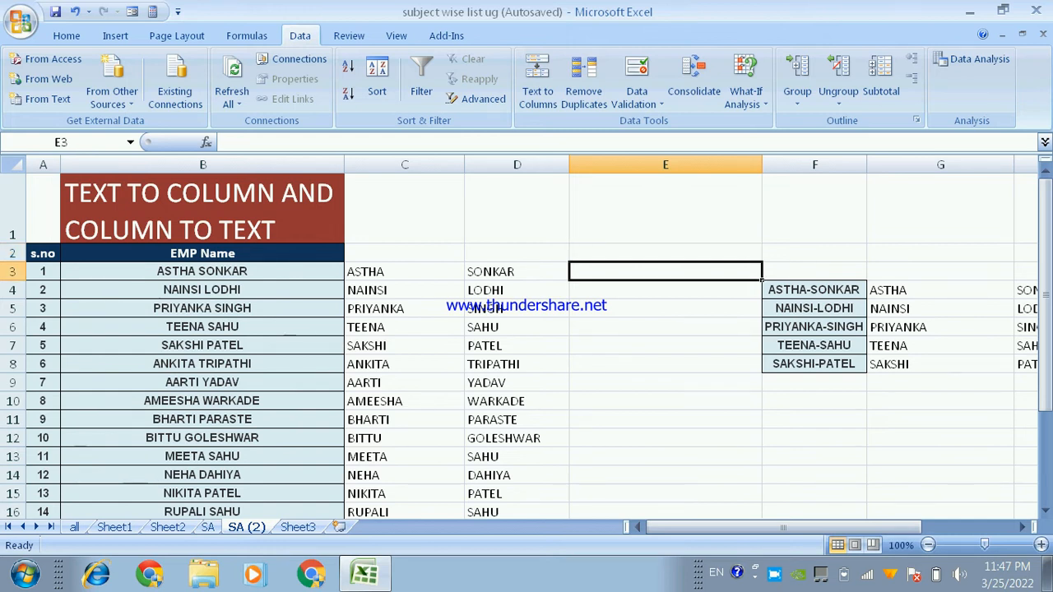
pyautogui.write('=')
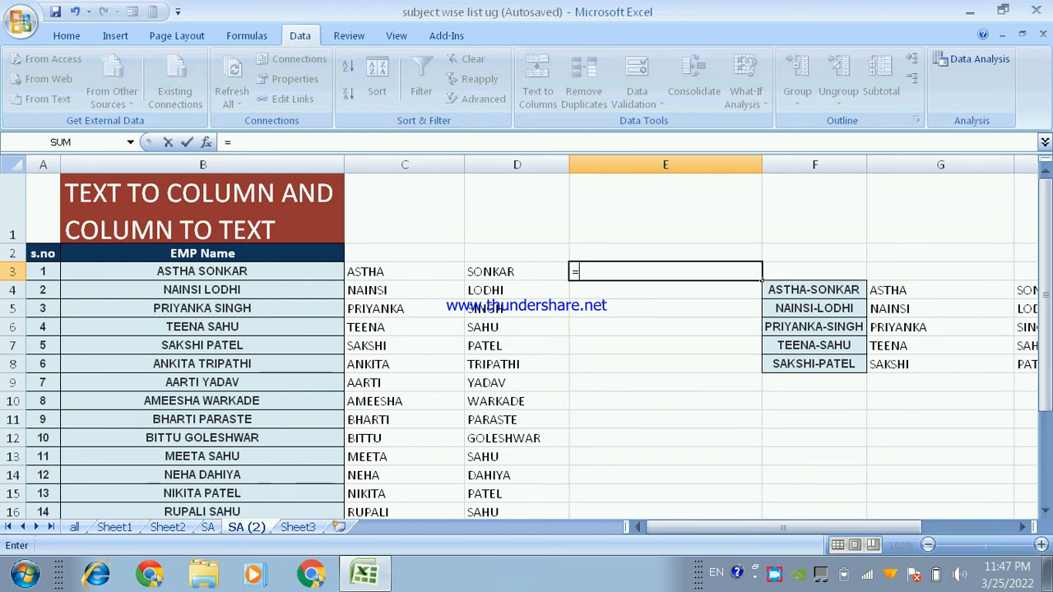
pyautogui.press('BackSpace')
pyautogui.click(666, 364)
# Step: Increase the font size of the empty cell E3 to 12
pyautogui.click(666, 271)
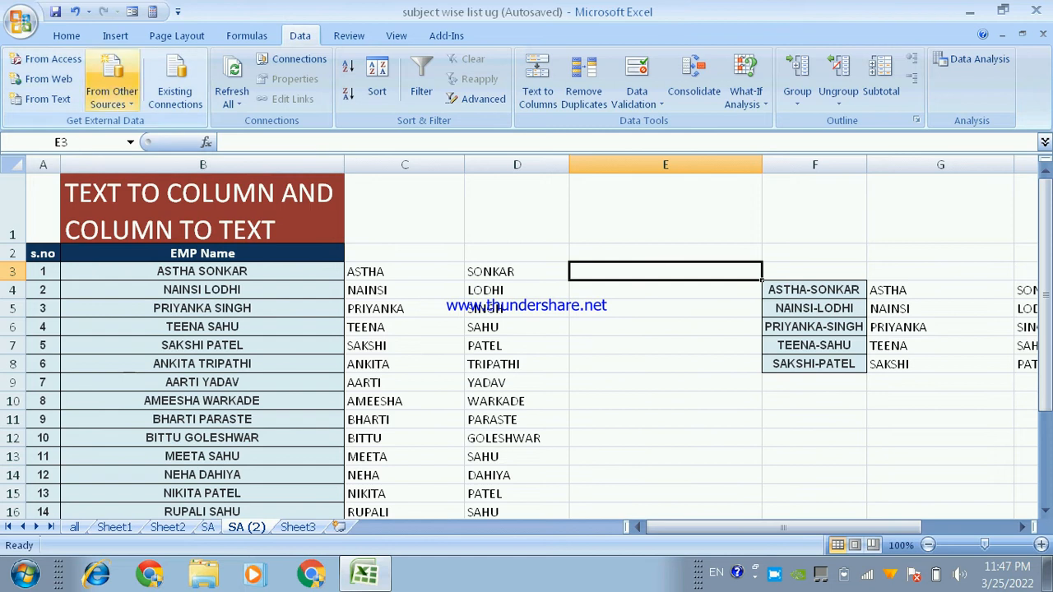
pyautogui.click(66, 36)
pyautogui.click(209, 66)
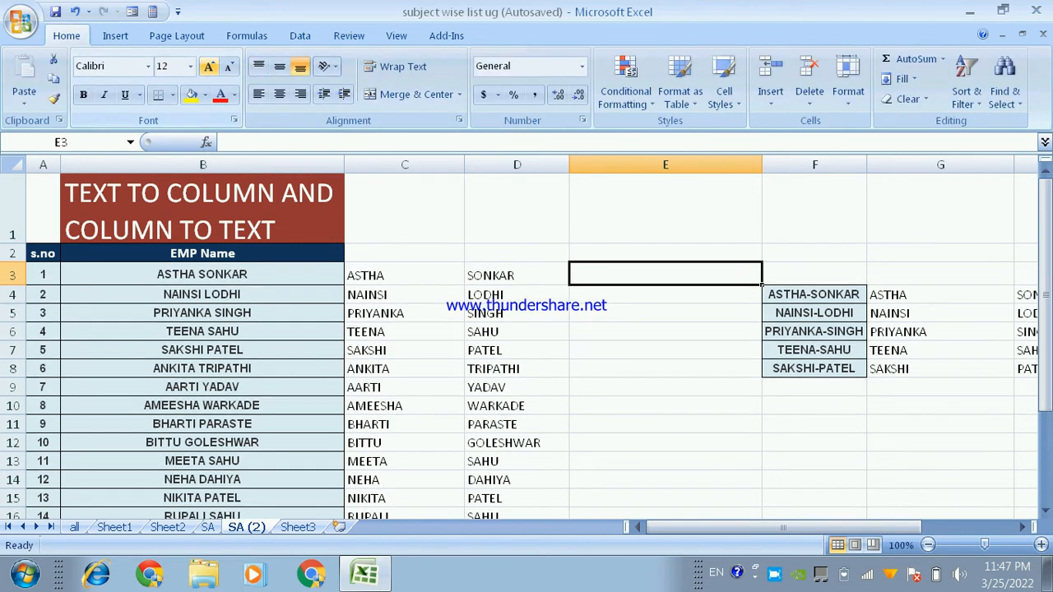
# Step: Increase the font size of the empty cell E3 to 18
pyautogui.click(209, 66)
pyautogui.click(209, 66)
pyautogui.click(209, 66)
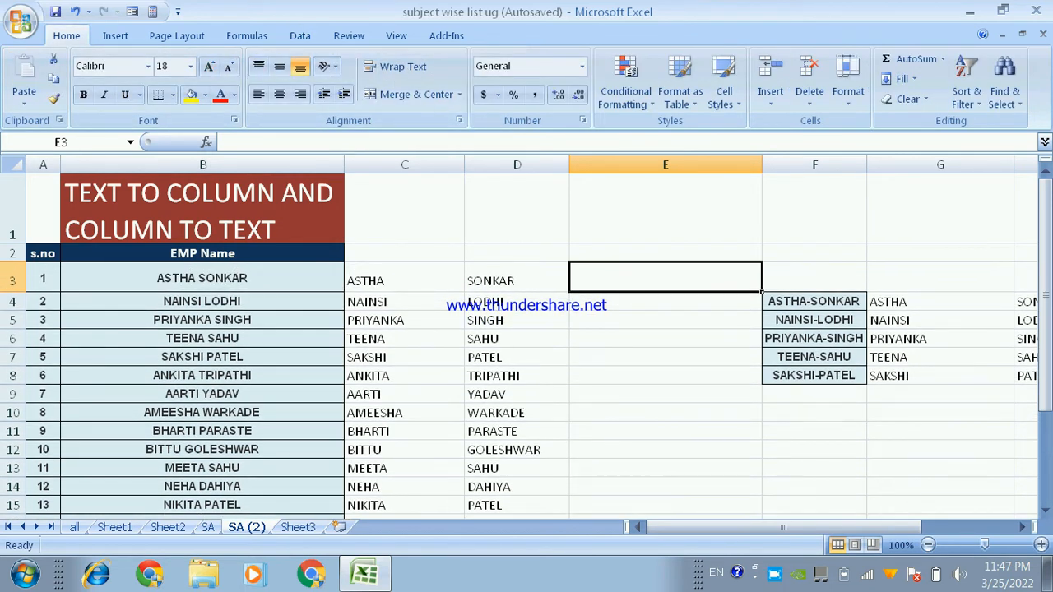
# Step: Enter the formula =CONCATENATE(C3,D3) in cell E3 to join the first and last name
pyautogui.write('=')
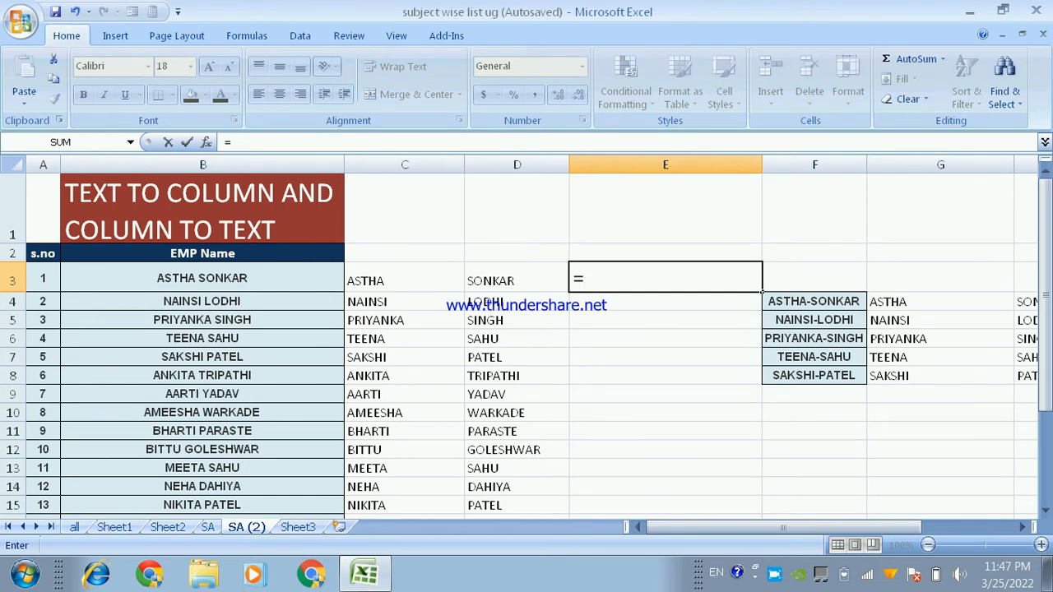
pyautogui.write('con')
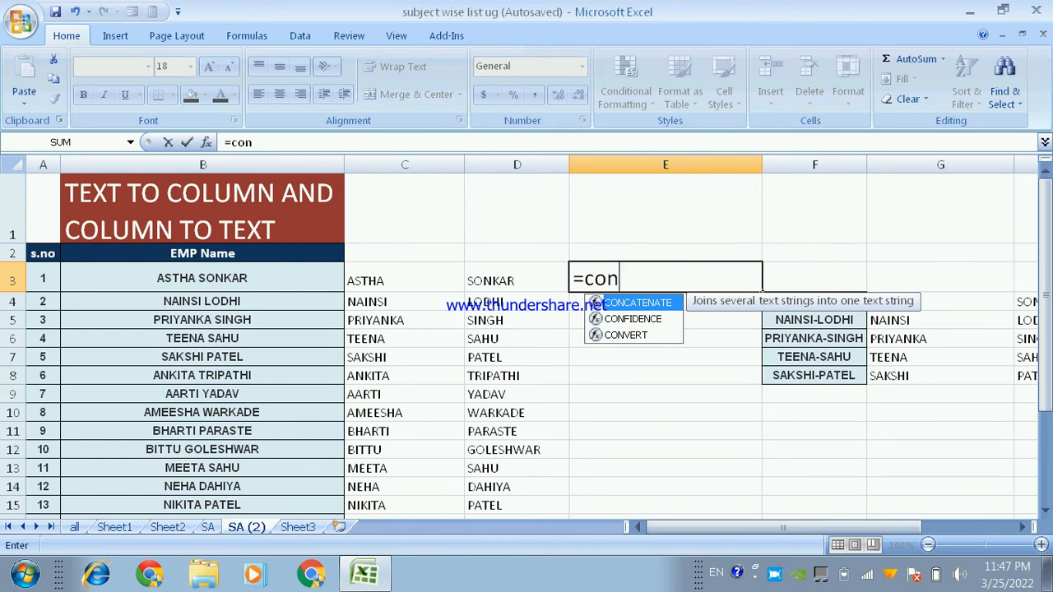
pyautogui.press('Tab')
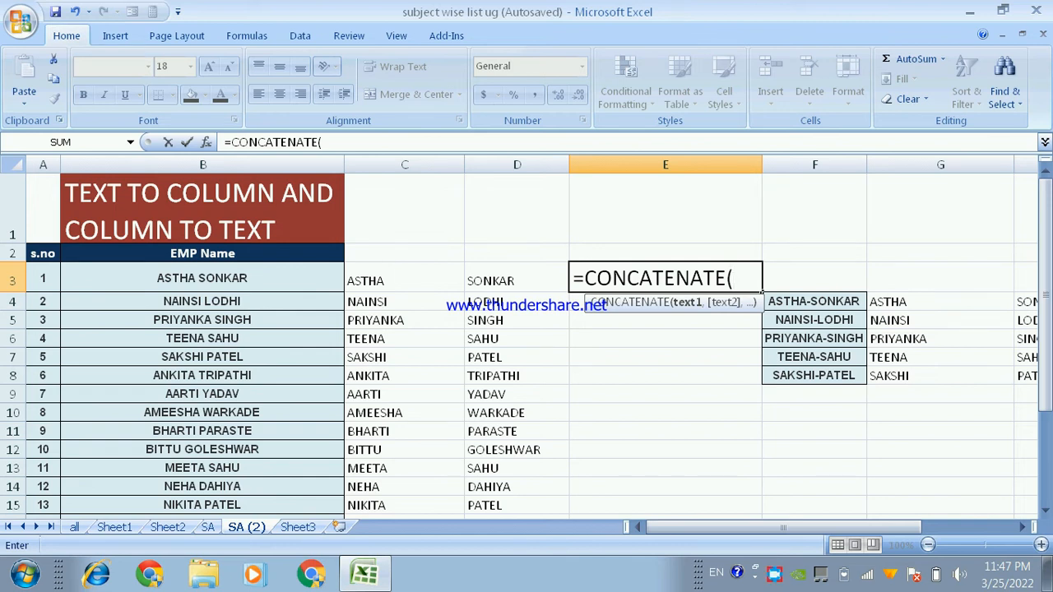
pyautogui.click(405, 278)
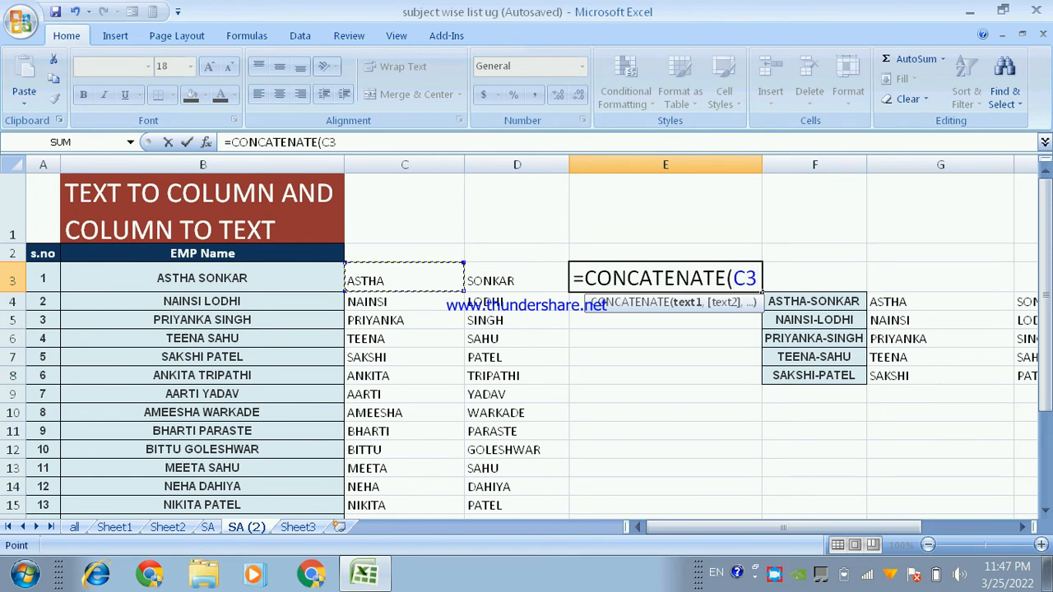
pyautogui.write(',')
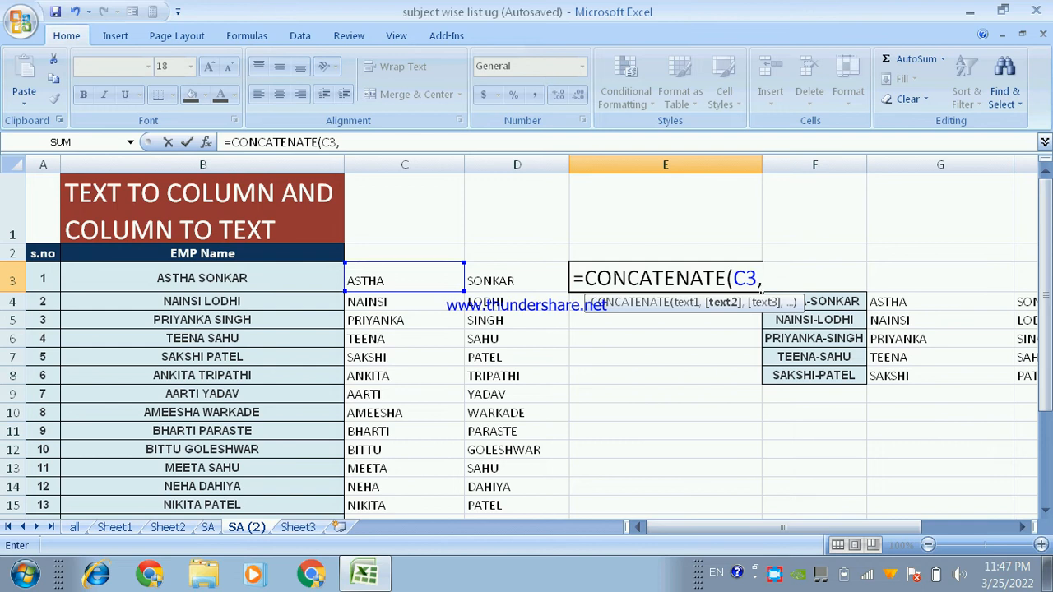
pyautogui.click(517, 278)
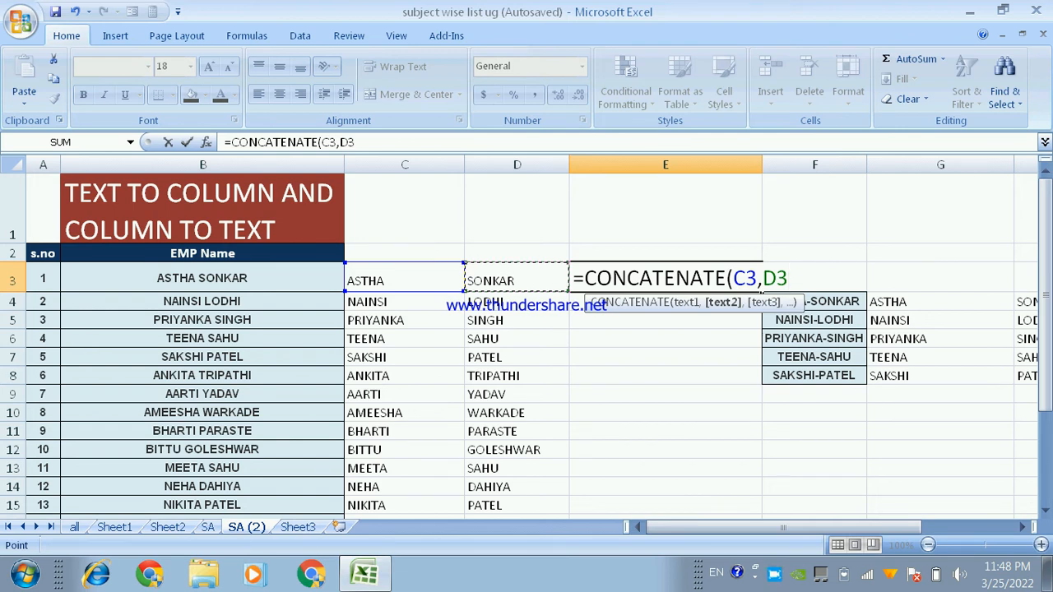
pyautogui.write(')')
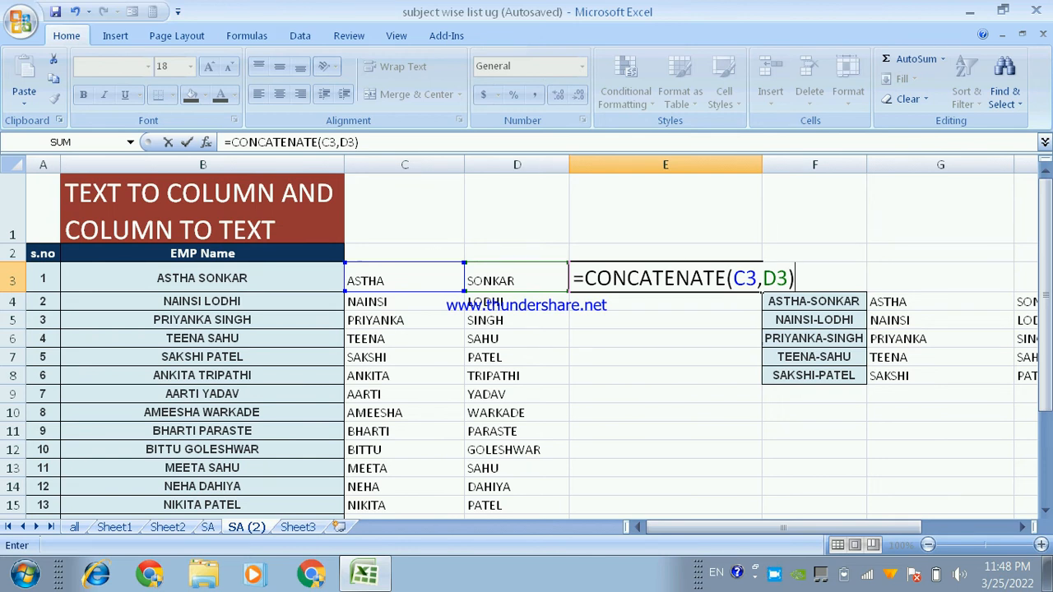
pyautogui.press('Return')
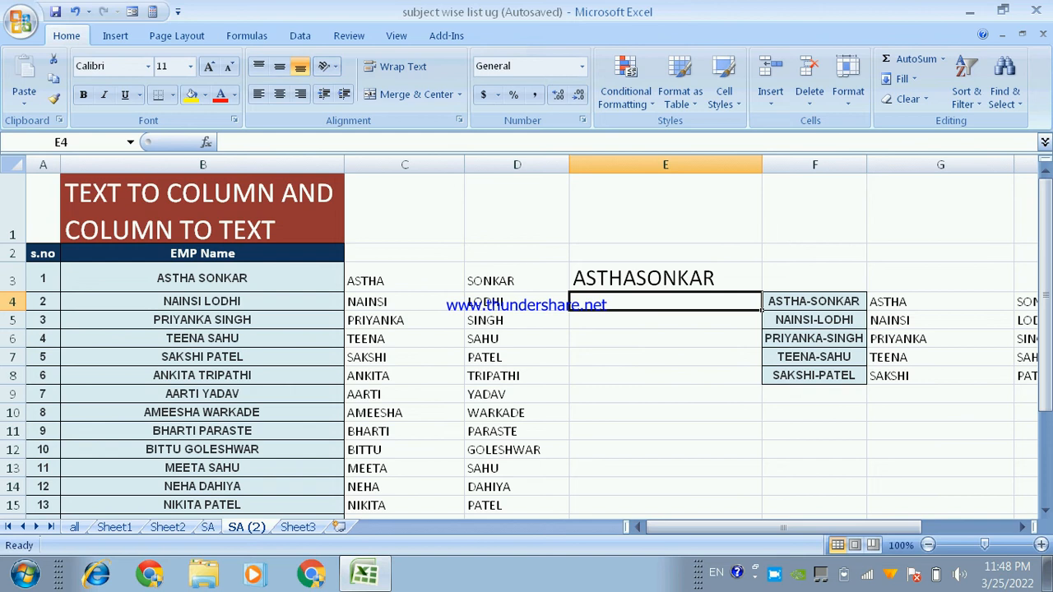
# Step: Try filling the CONCATENATE formula from E3 down column E for the remaining names, and undo the fill
pyautogui.press('Up')
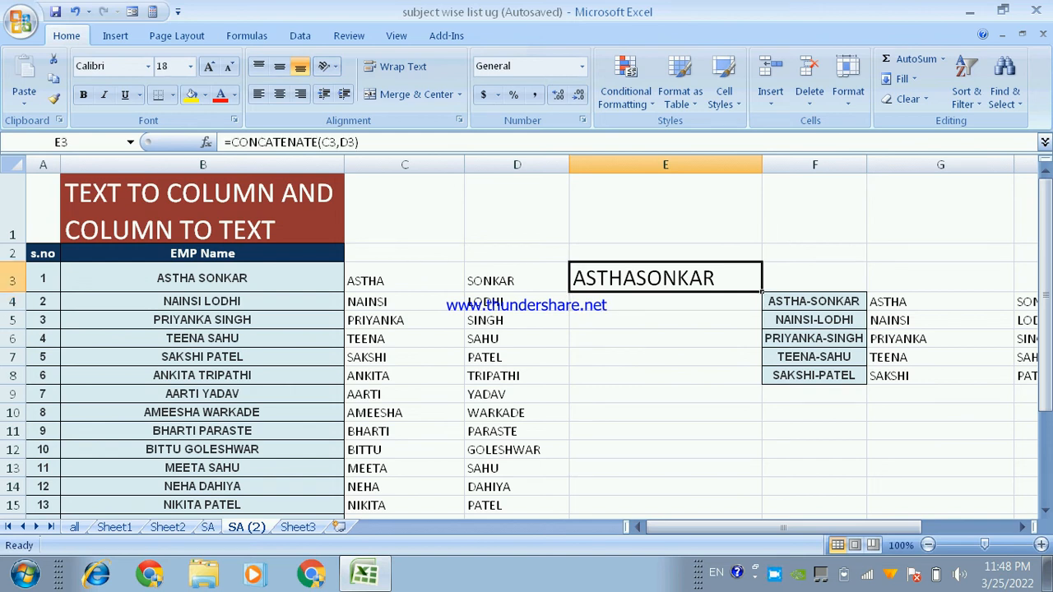
pyautogui.doubleClick(762, 290)
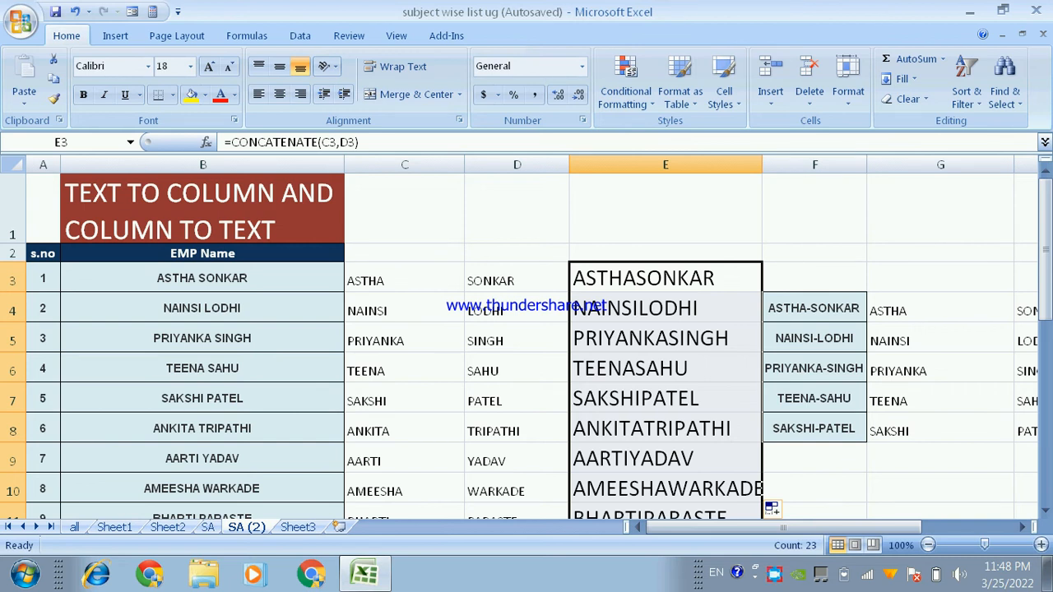
pyautogui.hotkey('ctrl', 'z')
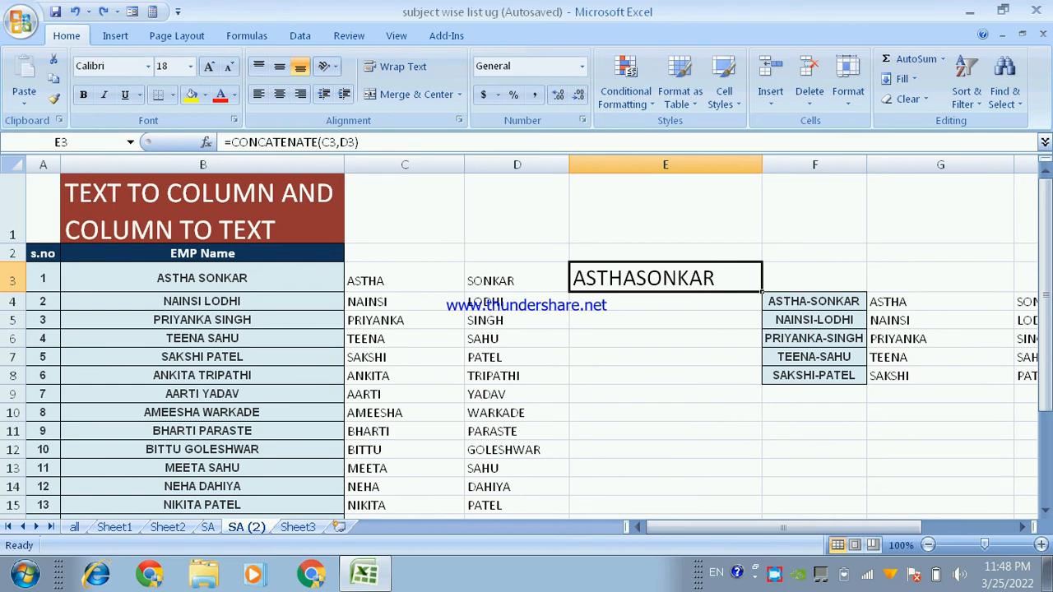
# Step: Copy the formatting of cell E3 onto the empty cell E4 with Format Painter
pyautogui.click(760, 307)
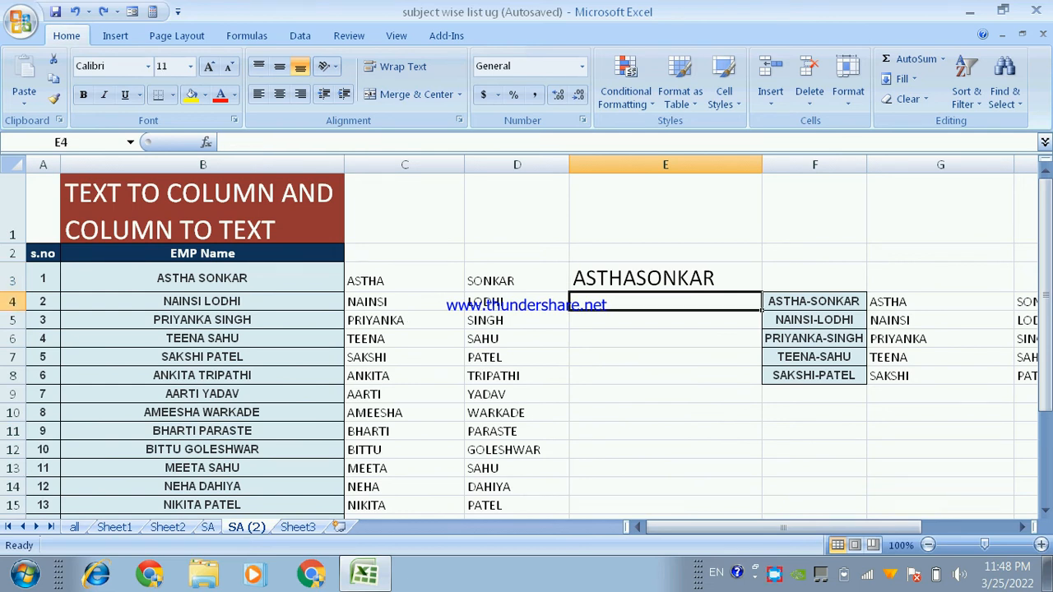
pyautogui.click(759, 286)
pyautogui.click(53, 97)
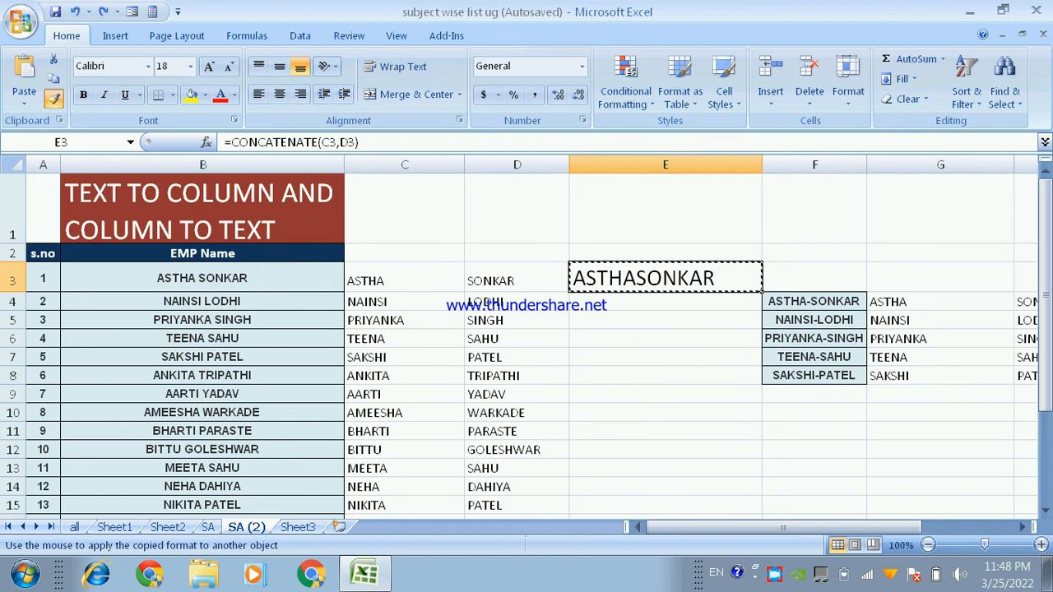
pyautogui.click(740, 306)
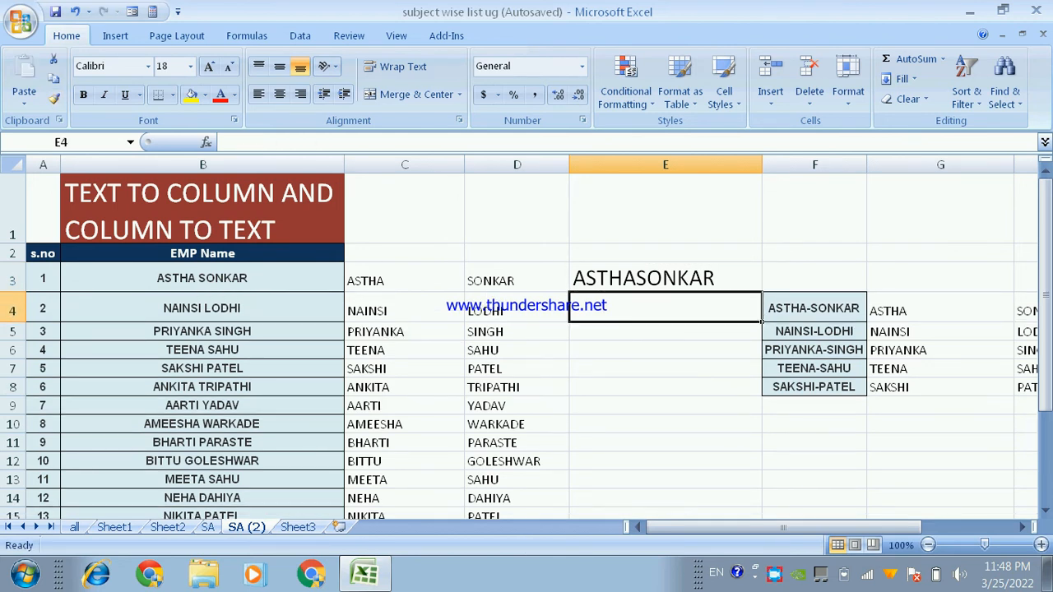
# Step: Enter the formula =C4&" "&D4 in cell E4 to join the two name parts with a space
pyautogui.write('=')
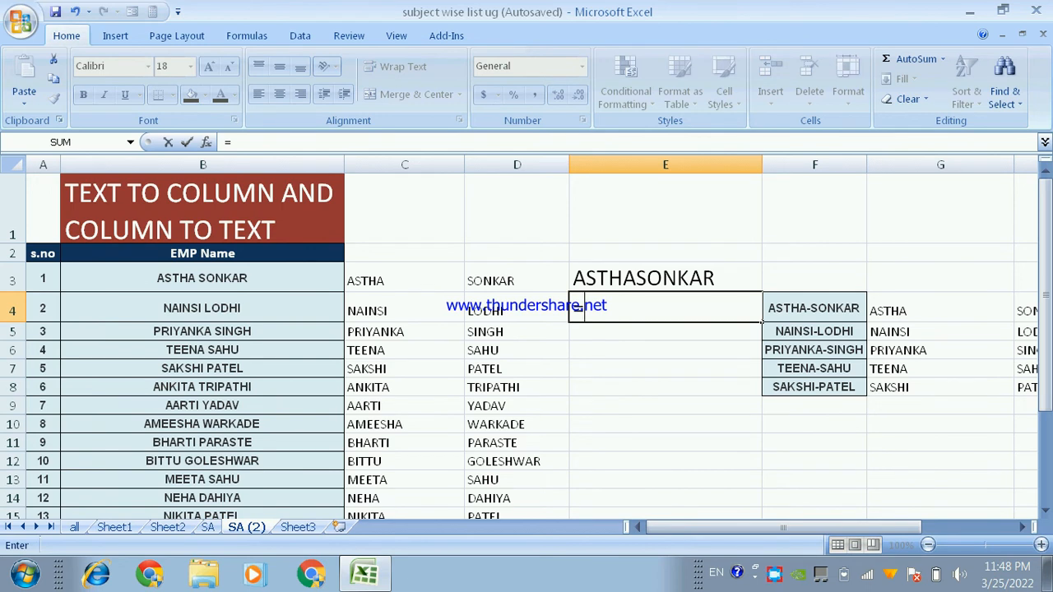
pyautogui.click(404, 308)
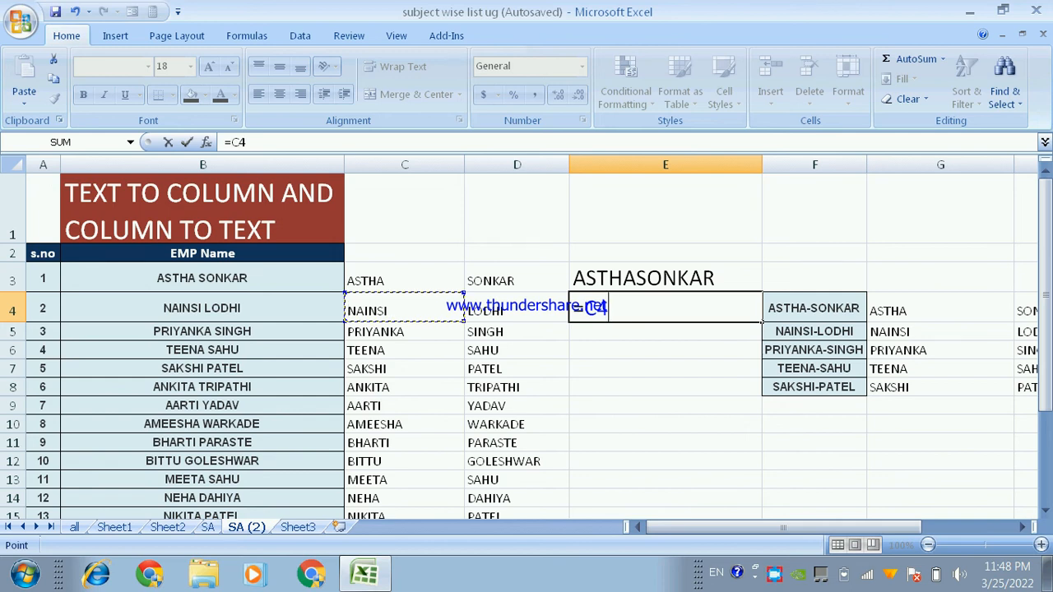
pyautogui.write('&"')
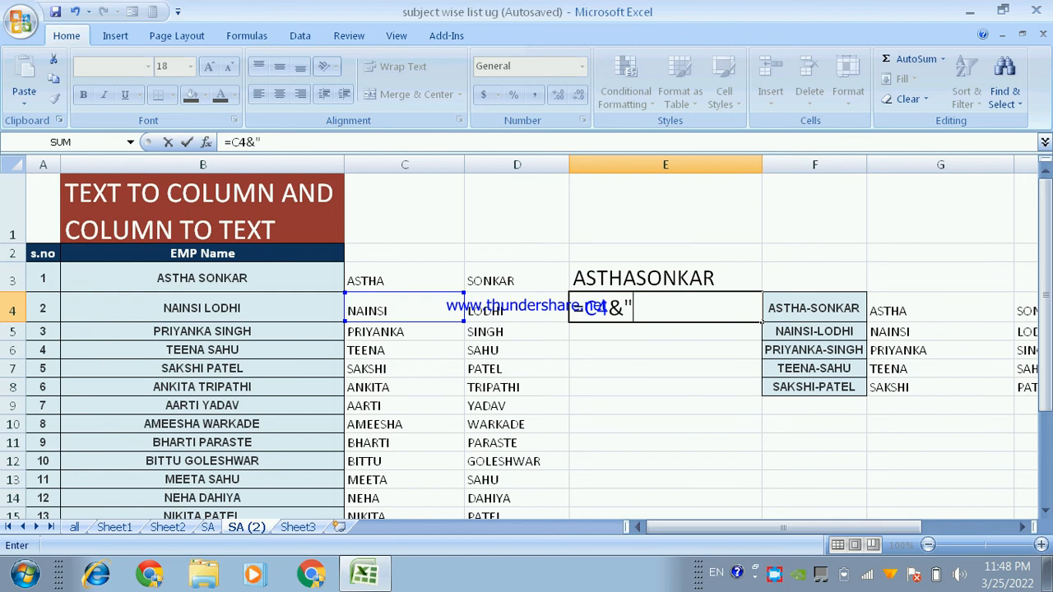
pyautogui.write(' "&')
pyautogui.press('Left')
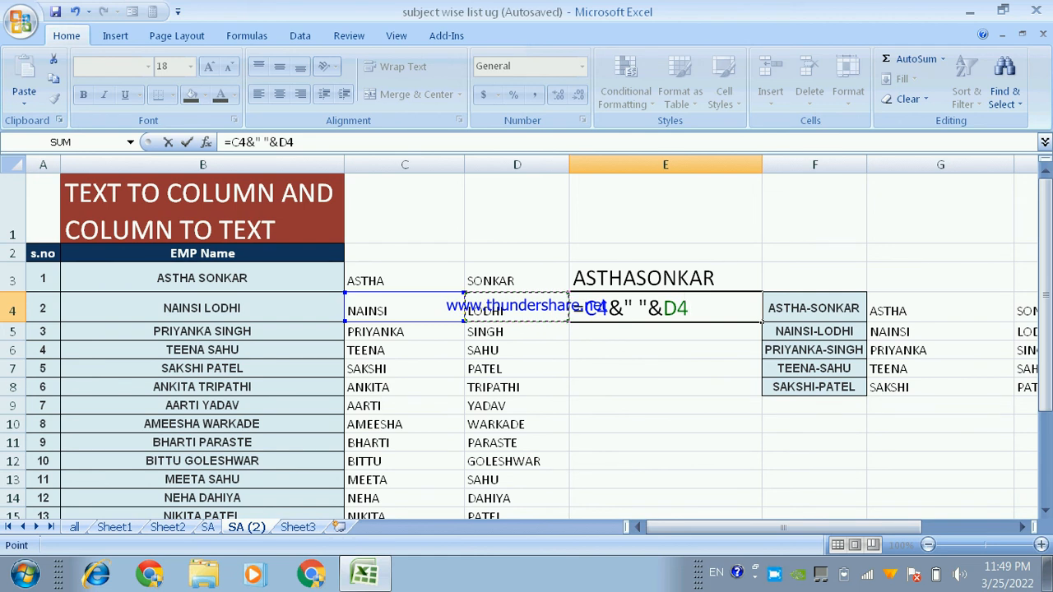
pyautogui.press('Return')
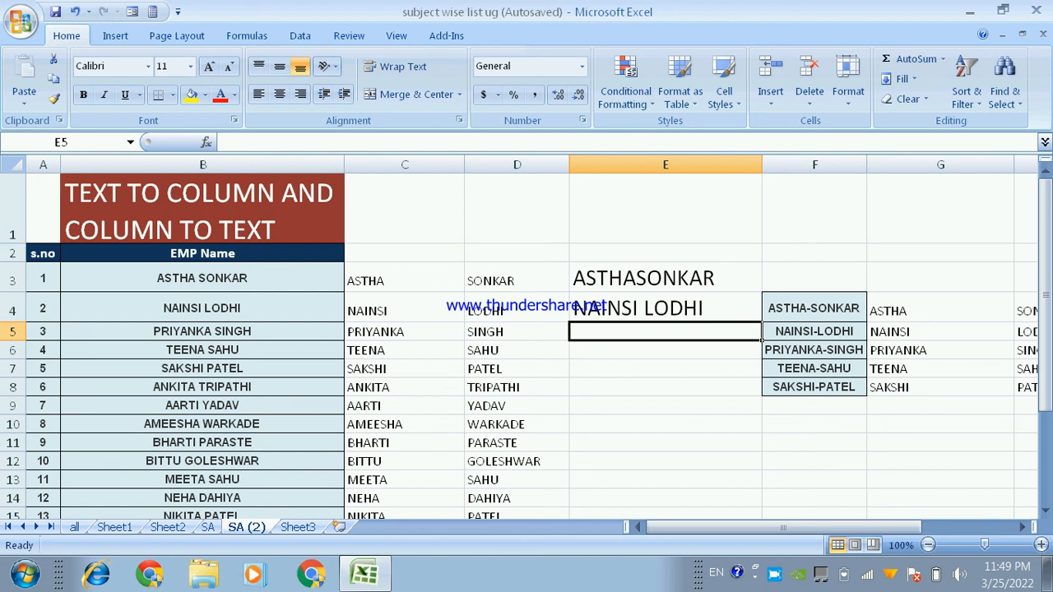
# Step: Fill the ampersand formula from E4 down column E for the rest of the name list and look over the filled rows
pyautogui.click(759, 321)
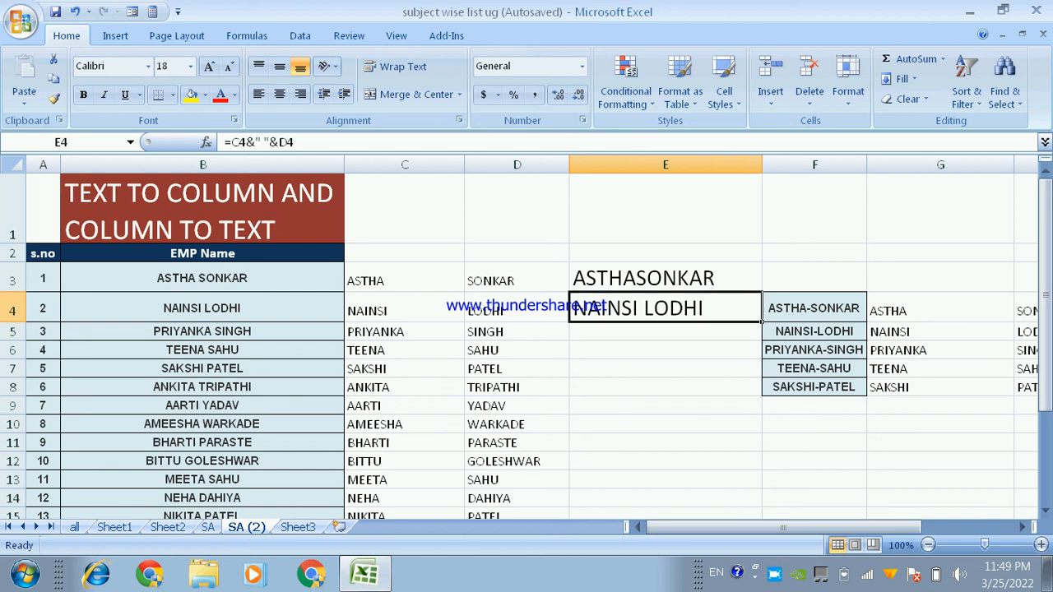
pyautogui.doubleClick(762, 321)
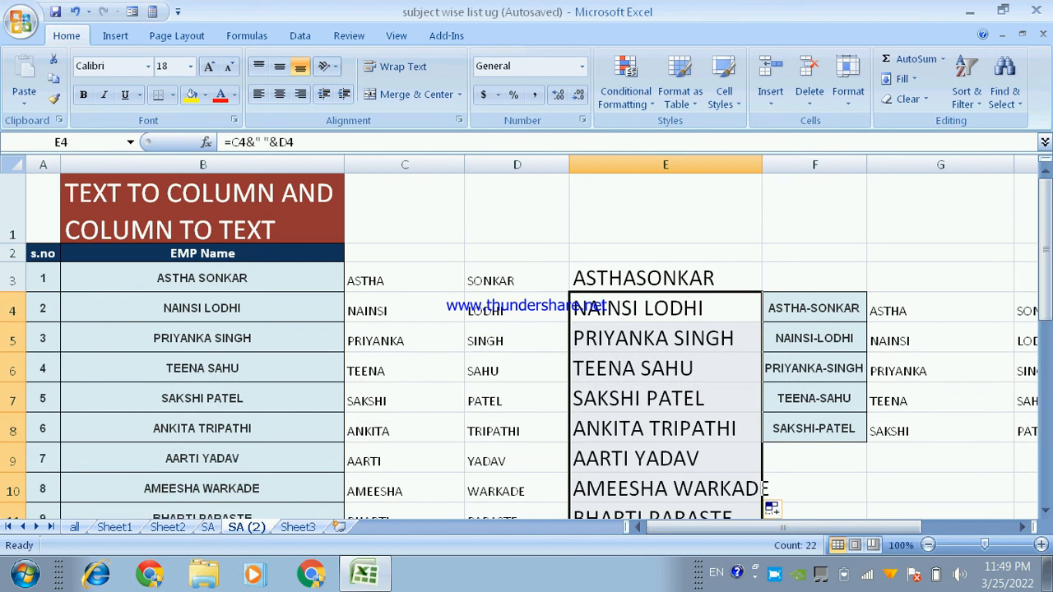
pyautogui.scroll(-4, 771, 418)
pyautogui.scroll(-4, 771, 418)
pyautogui.scroll(8, 771, 418)
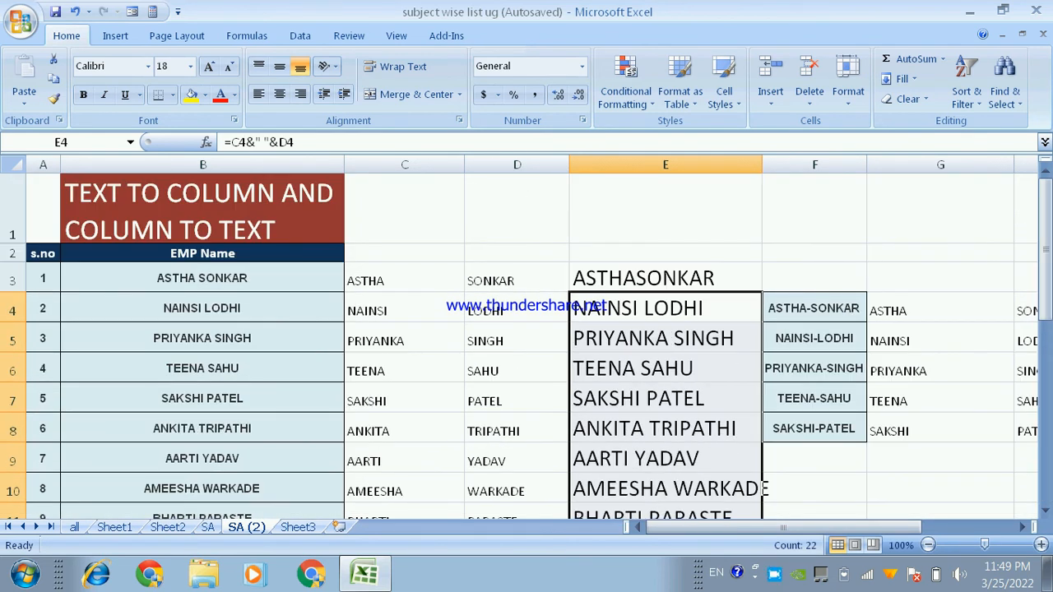